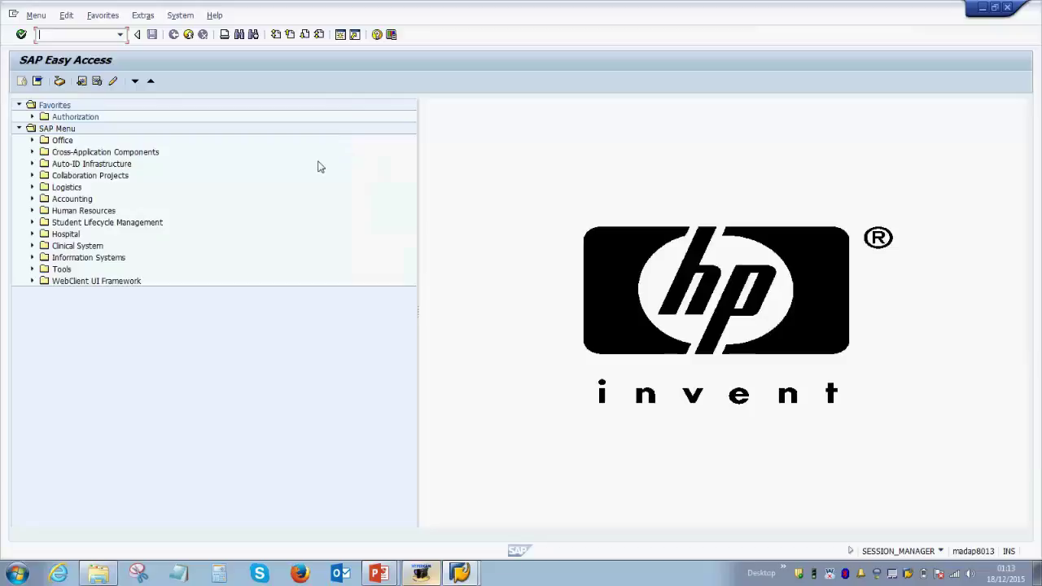
# Step: Open the FV60 Park or Edit Invoice transaction from Document Parking under Accounting, Financial Accounting, Accounts Payable, Document Entry
pyautogui.click(32, 199)
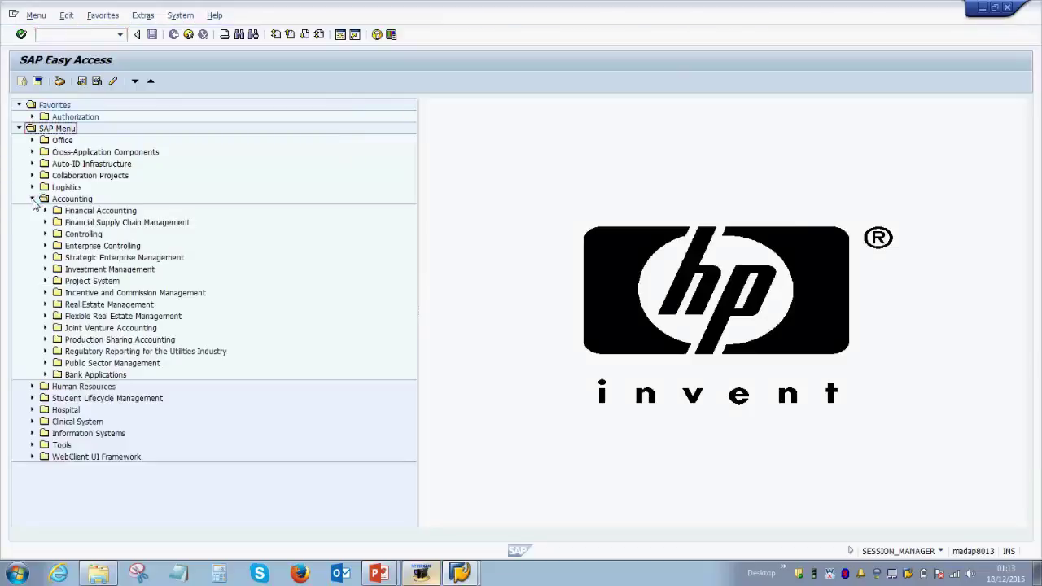
pyautogui.click(45, 211)
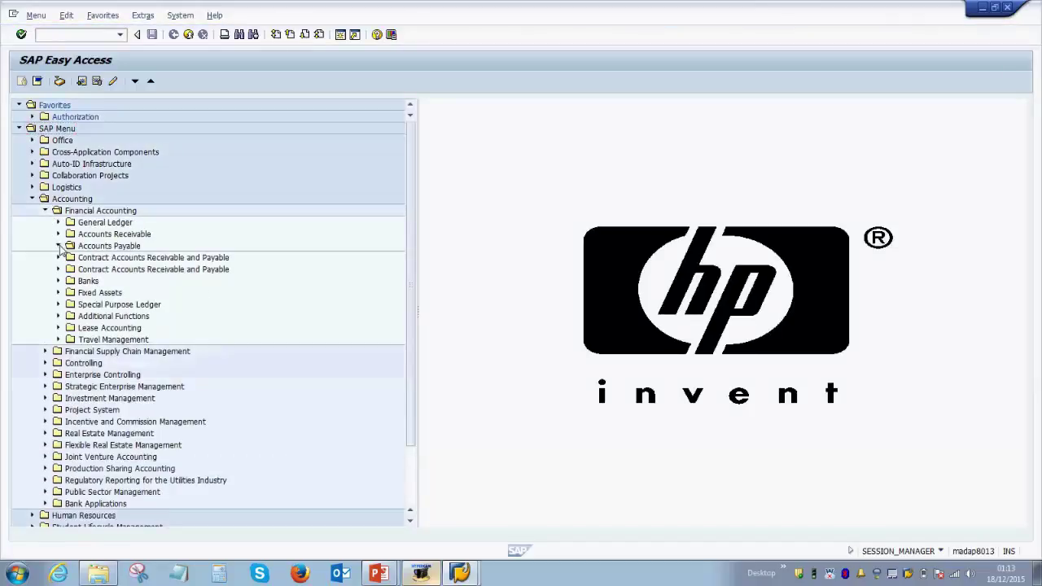
pyautogui.click(59, 246)
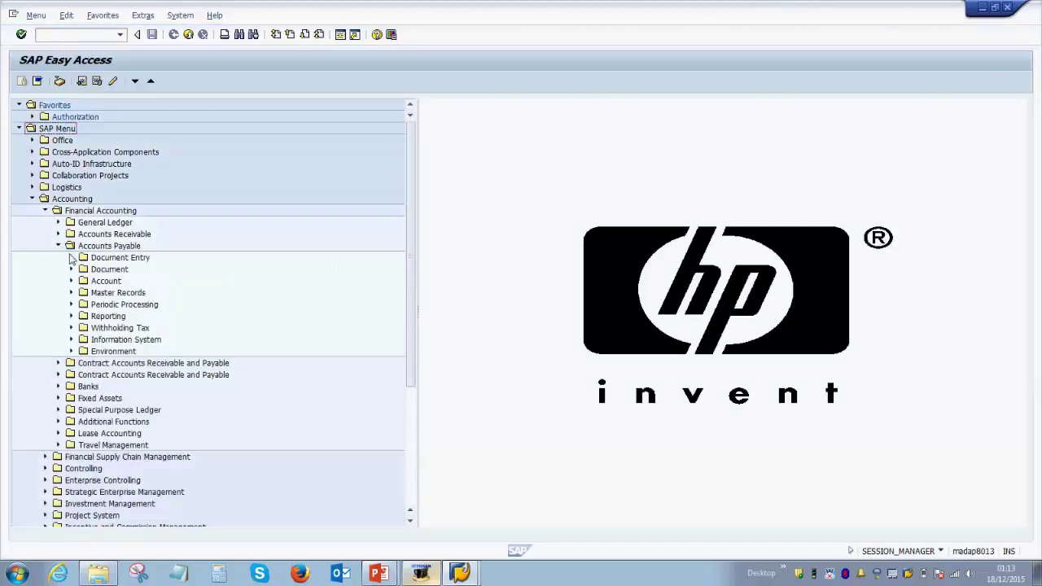
pyautogui.click(71, 257)
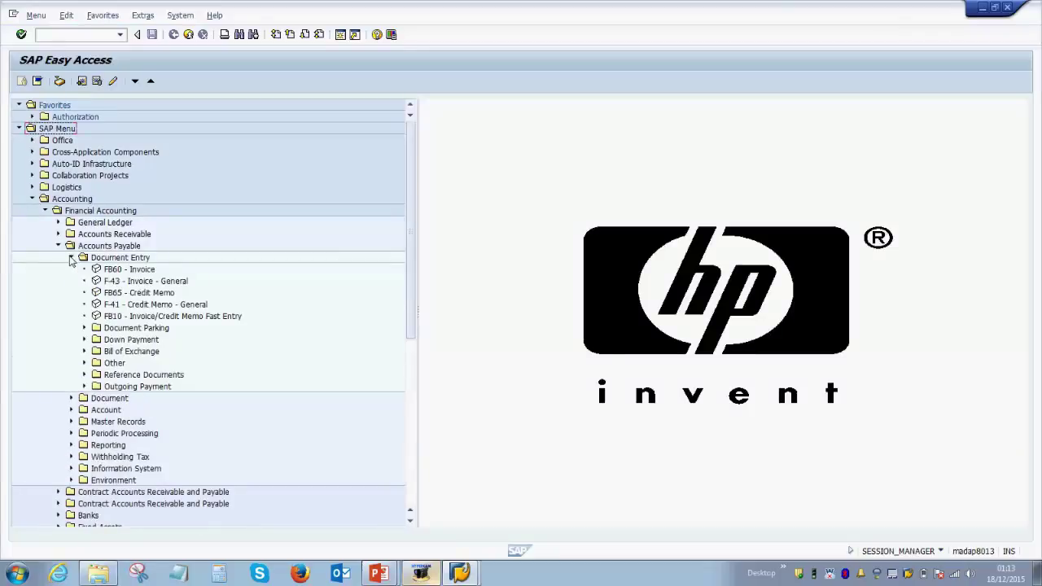
pyautogui.click(84, 328)
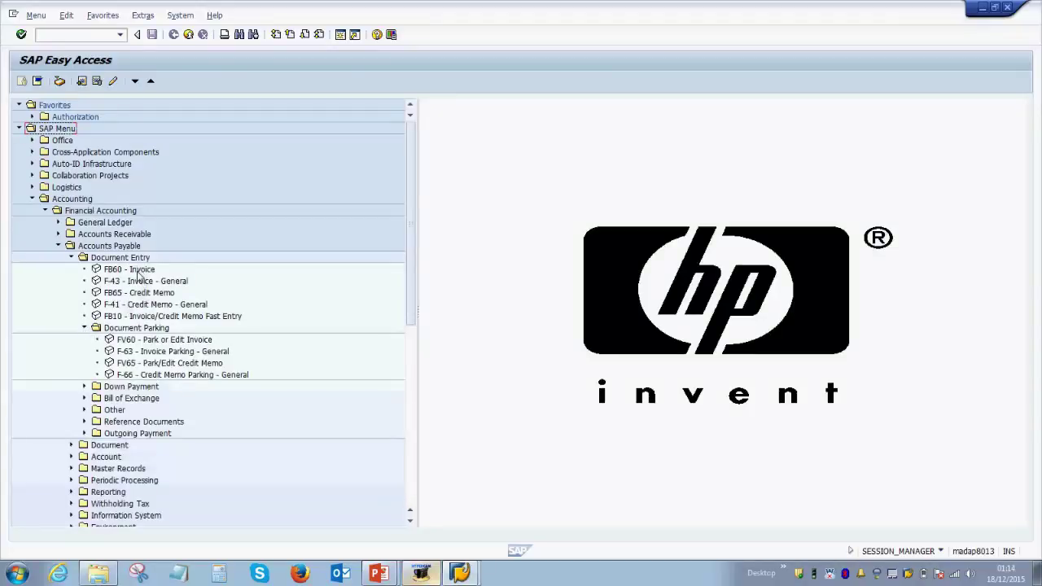
pyautogui.click(138, 274)
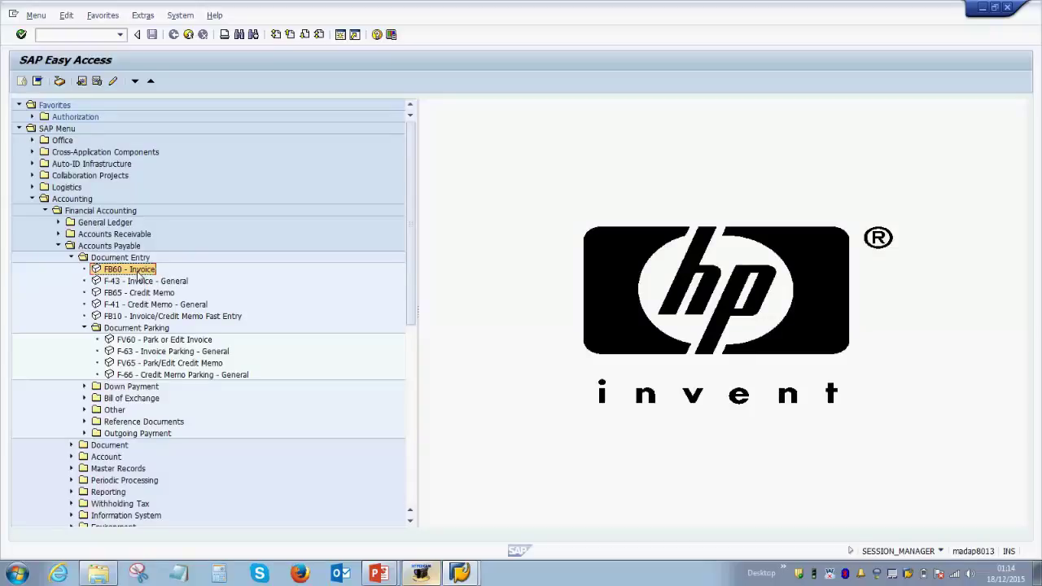
pyautogui.doubleClick(160, 342)
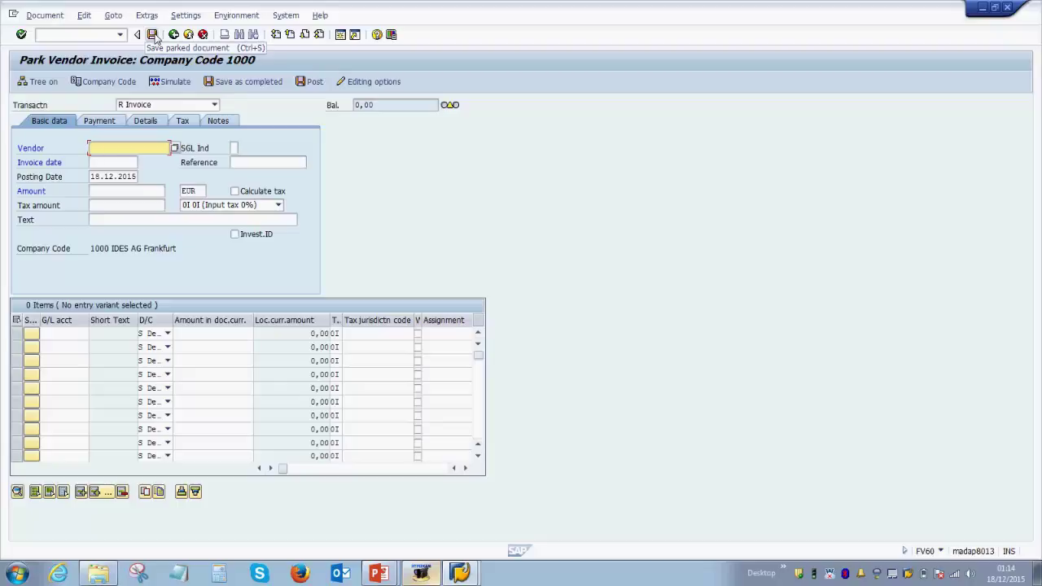
# Step: Enter the vendor's account number on the parked invoice and accept company code 1000
pyautogui.click(96, 148)
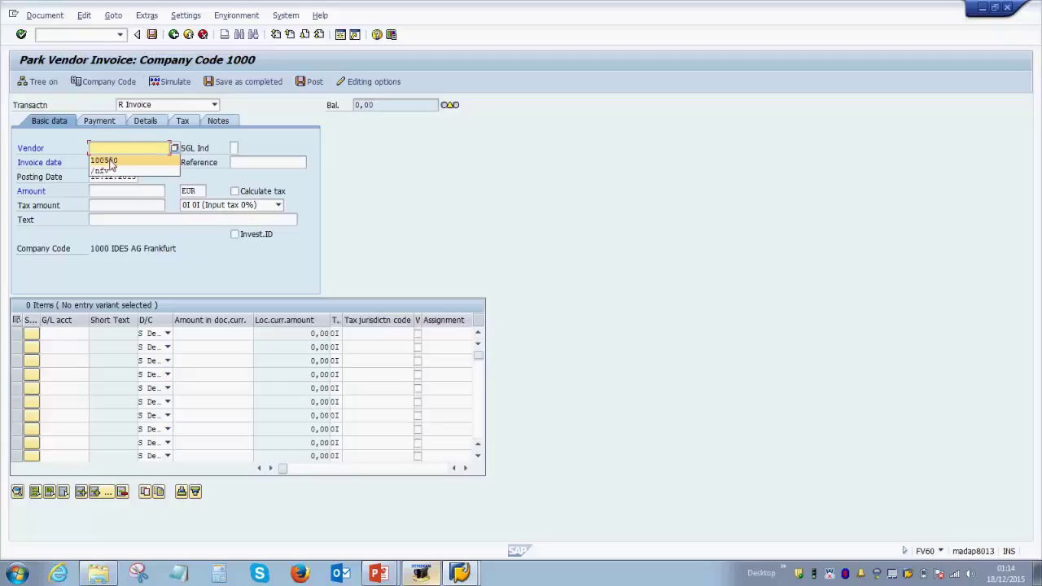
pyautogui.click(111, 161)
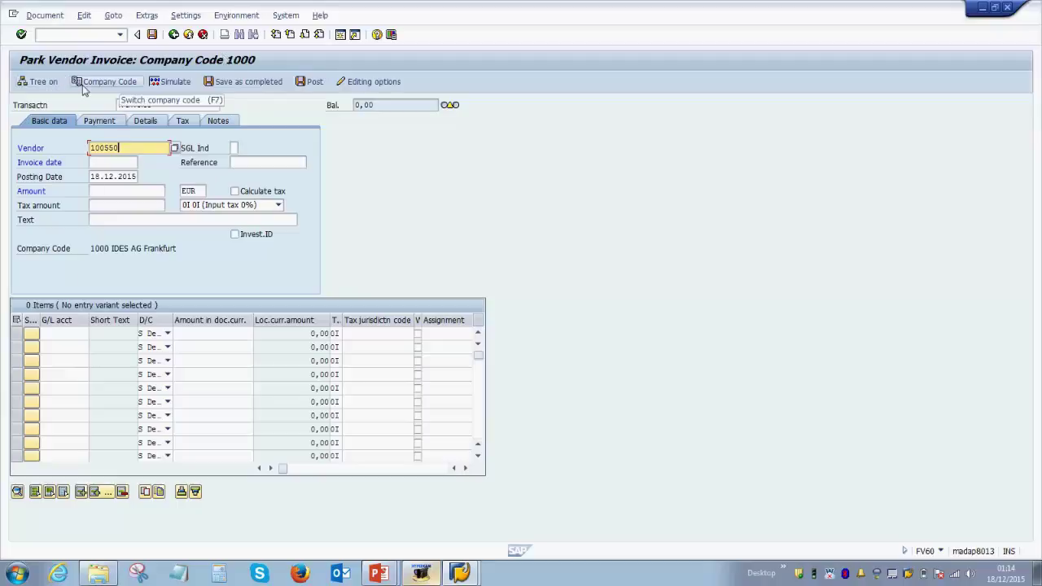
pyautogui.press('Return')
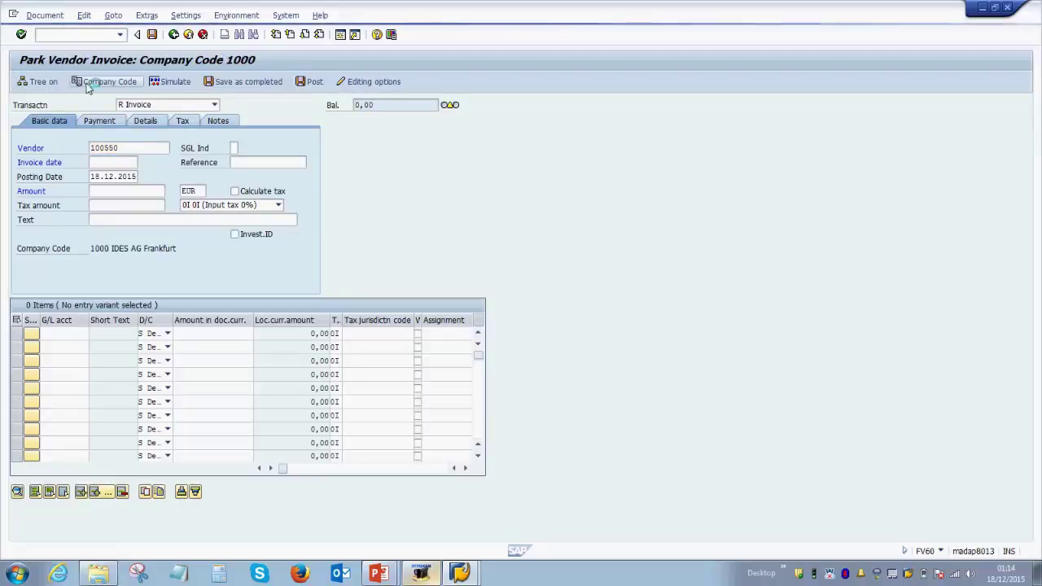
pyautogui.click(89, 85)
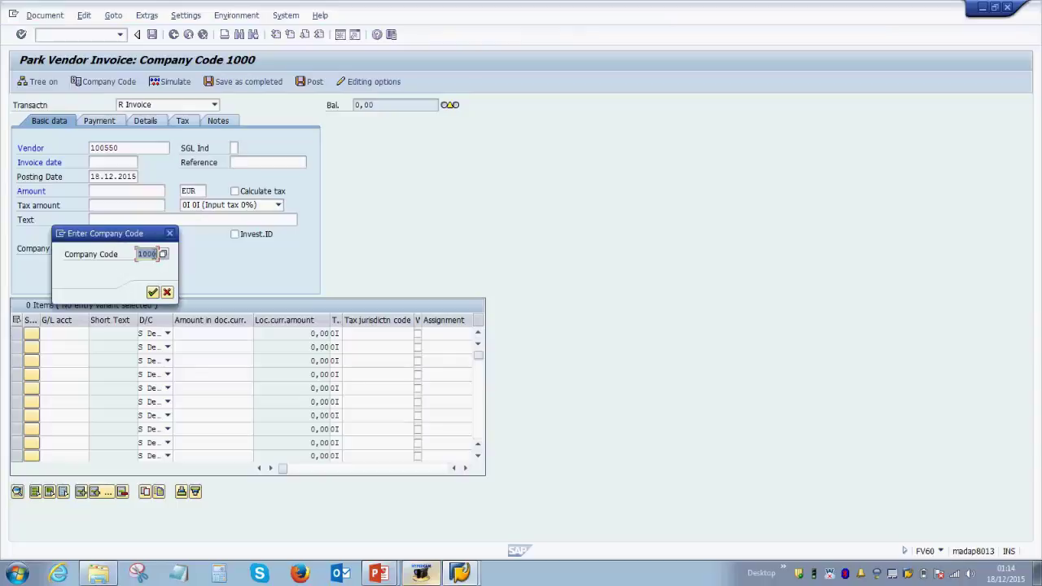
pyautogui.press('Return')
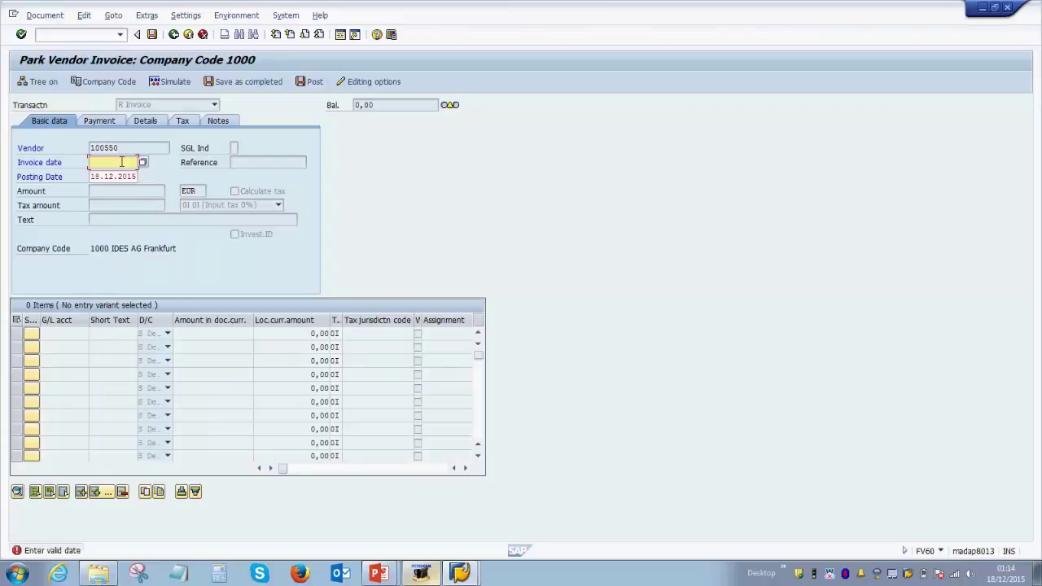
# Step: Fill in the invoice's basic data with invoice date 18.12.2015, tax amount 300 and reference REF1
pyautogui.write('18122')
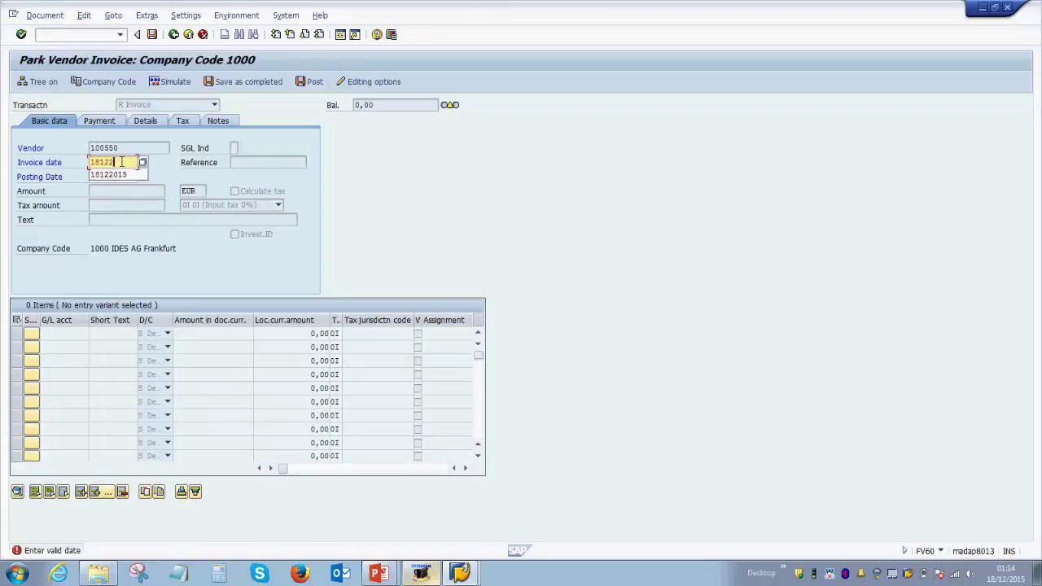
pyautogui.write('015')
pyautogui.press('Return')
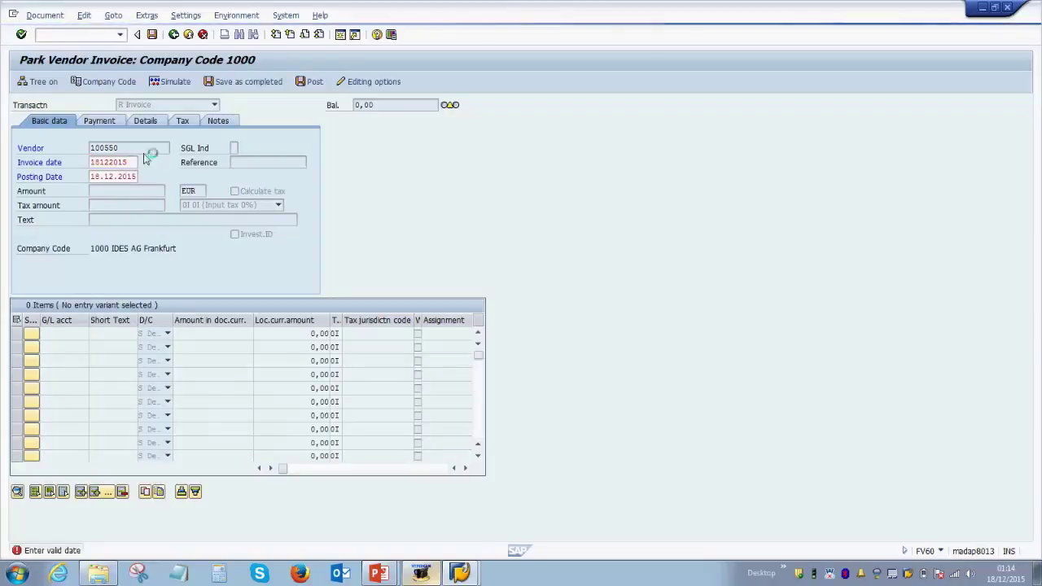
pyautogui.click(137, 204)
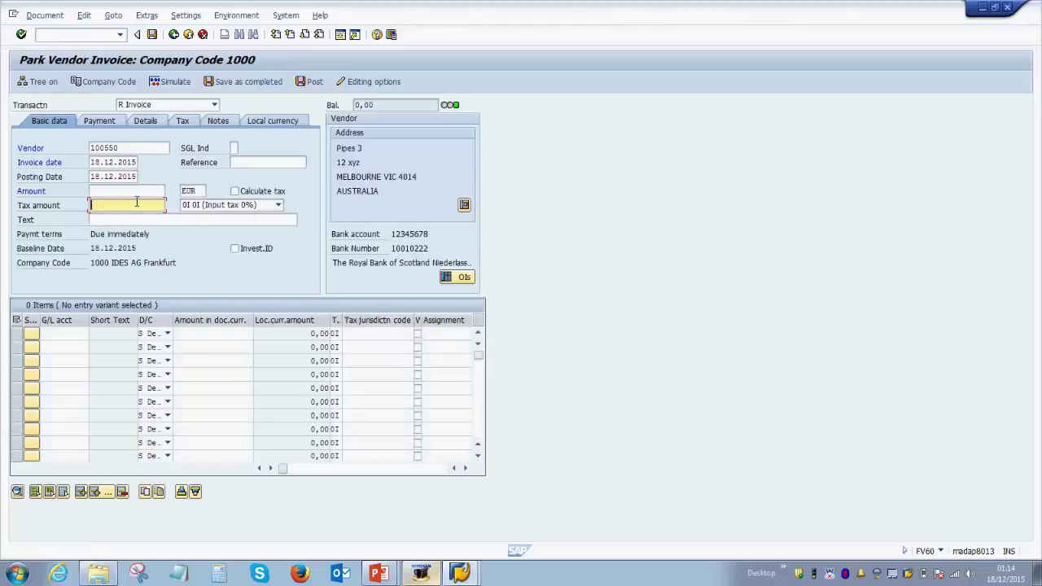
pyautogui.write('300')
pyautogui.click(245, 163)
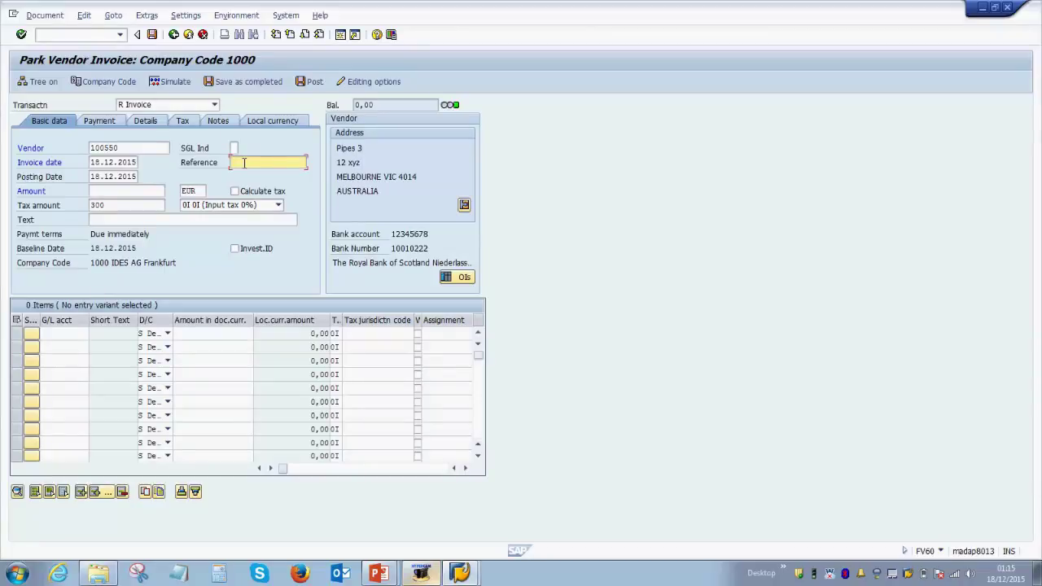
pyautogui.write('REF1')
# Step: Fill the first line item with the G/L account number, the S Debit indicator and a document currency amount of 300
pyautogui.click(73, 333)
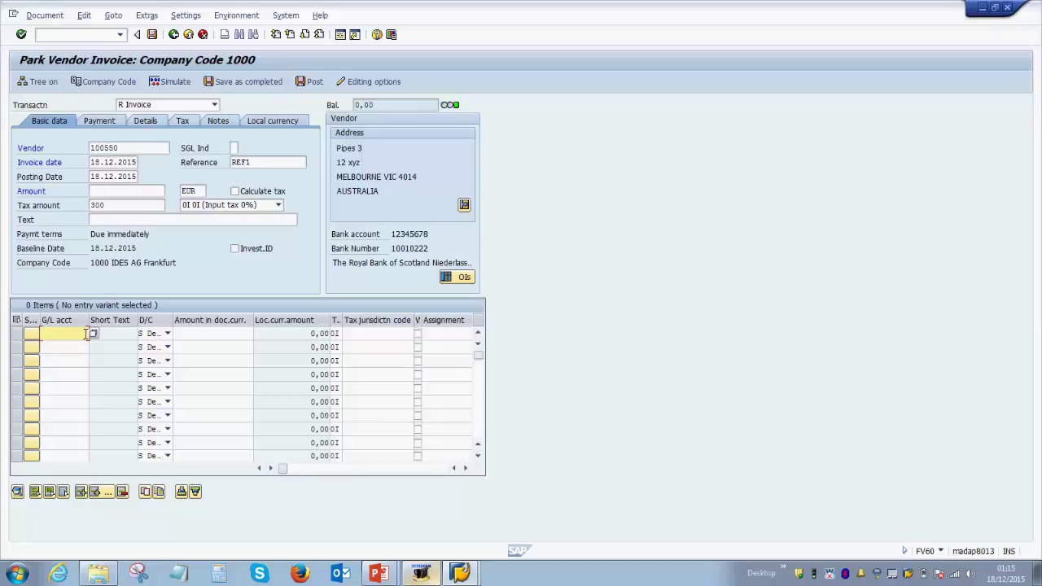
pyautogui.write('1')
pyautogui.click(70, 342)
pyautogui.click(167, 333)
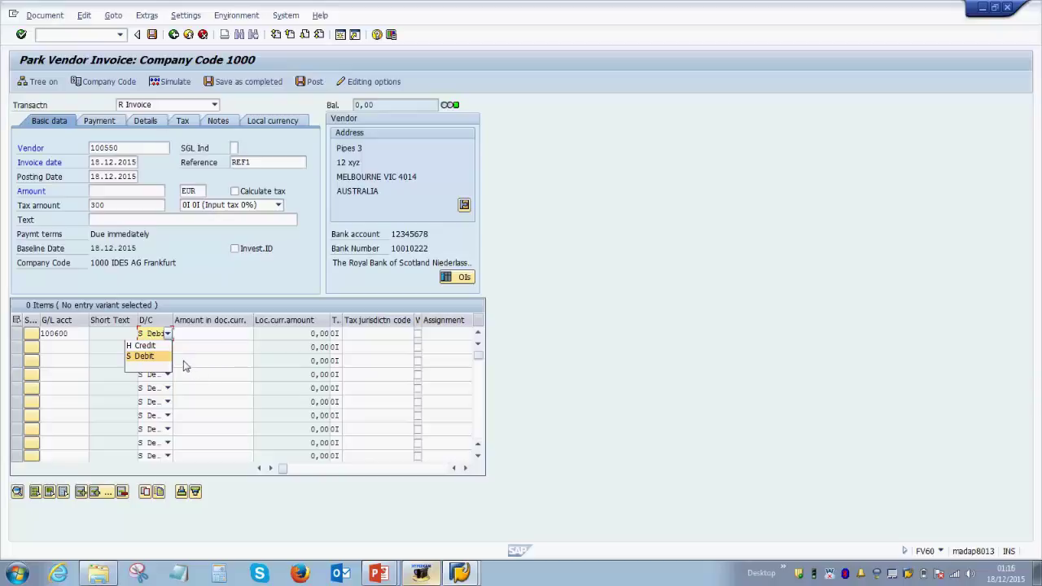
pyautogui.click(201, 334)
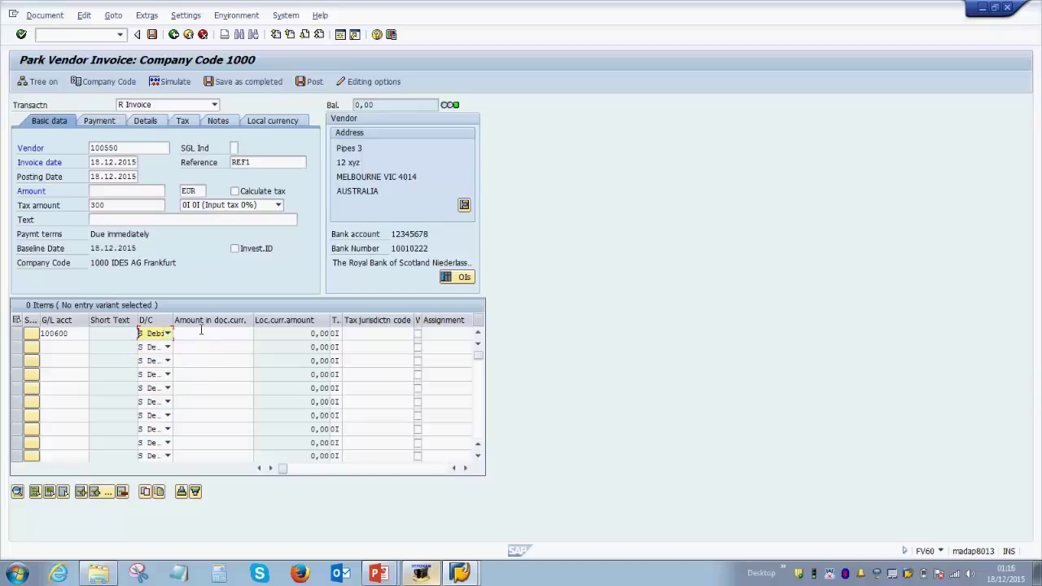
pyautogui.click(200, 332)
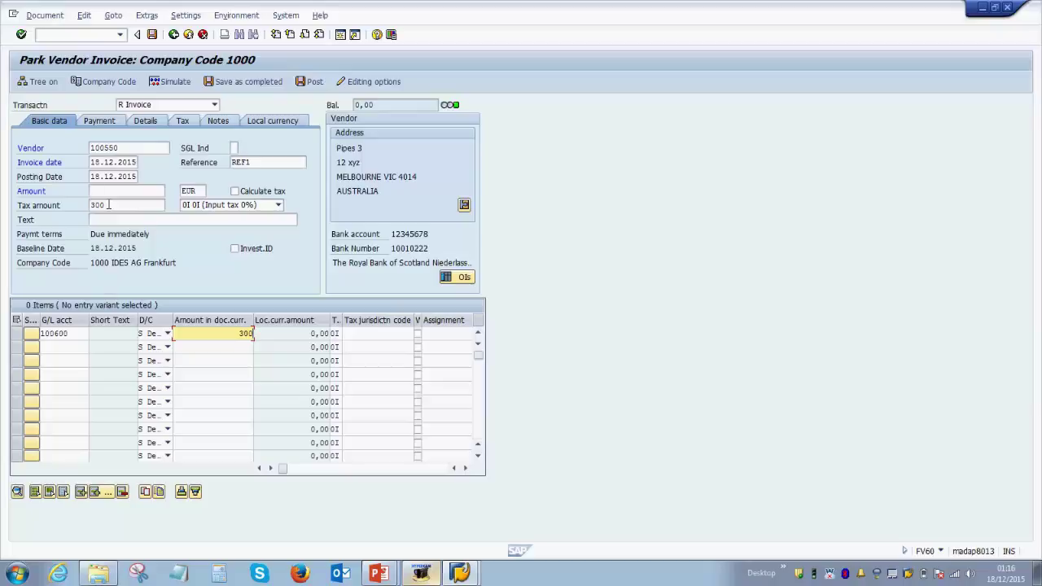
# Step: Clear the first line item's amount and try to save the invoice as a parked document
pyautogui.press('BackSpace')
pyautogui.press('BackSpace')
pyautogui.press('Down')
pyautogui.press('Return')
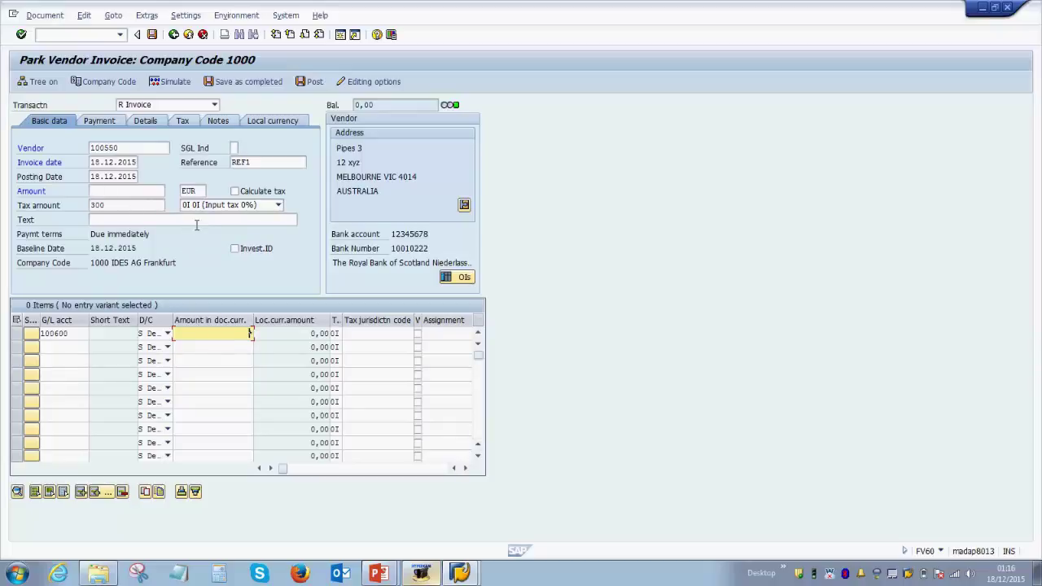
pyautogui.click(152, 35)
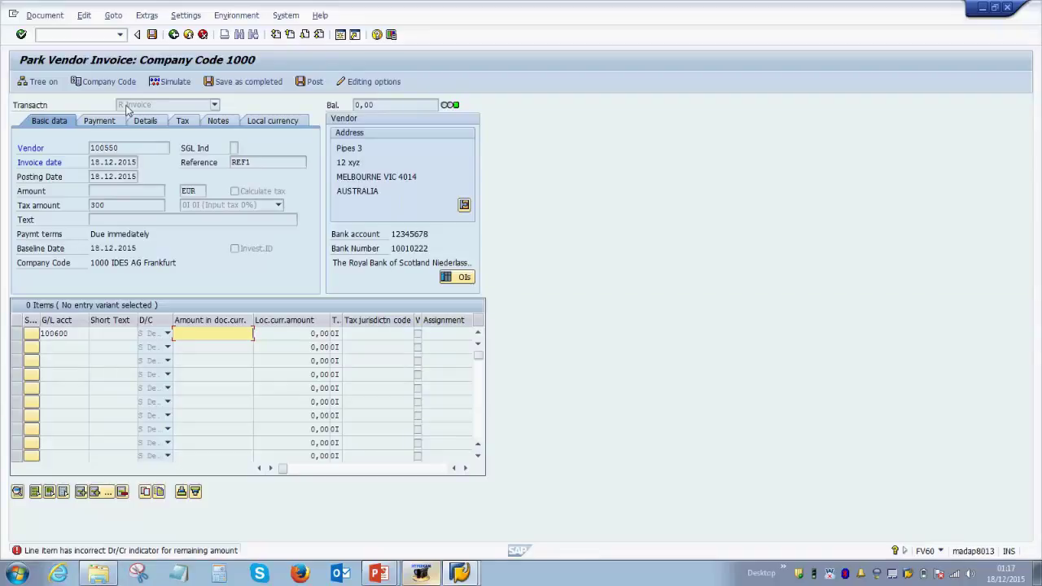
pyautogui.press('Return')
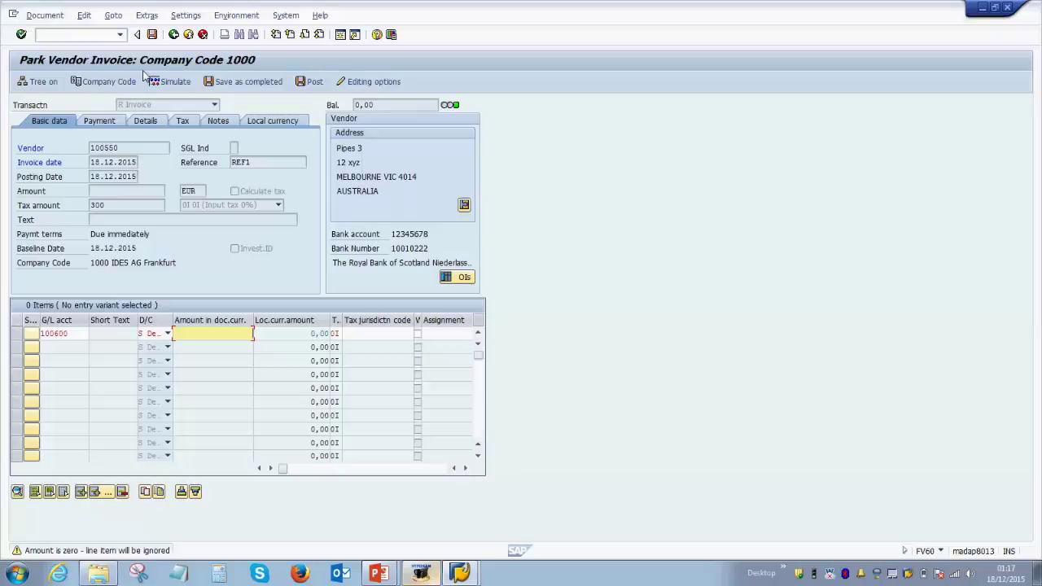
# Step: Exit editing of the vendor invoice and discard its data
pyautogui.click(166, 335)
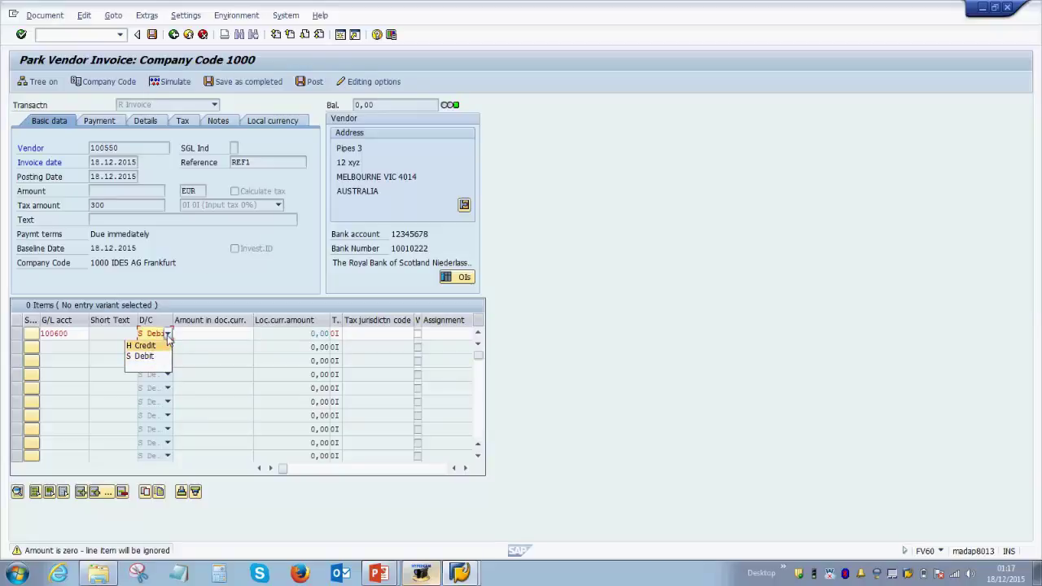
pyautogui.click(167, 337)
pyautogui.click(103, 36)
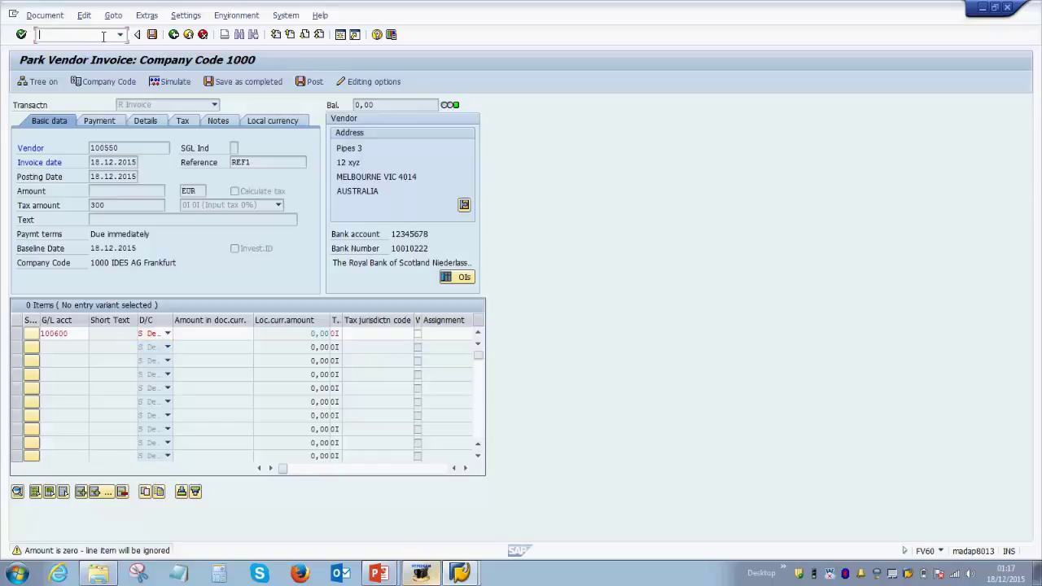
pyautogui.click(186, 39)
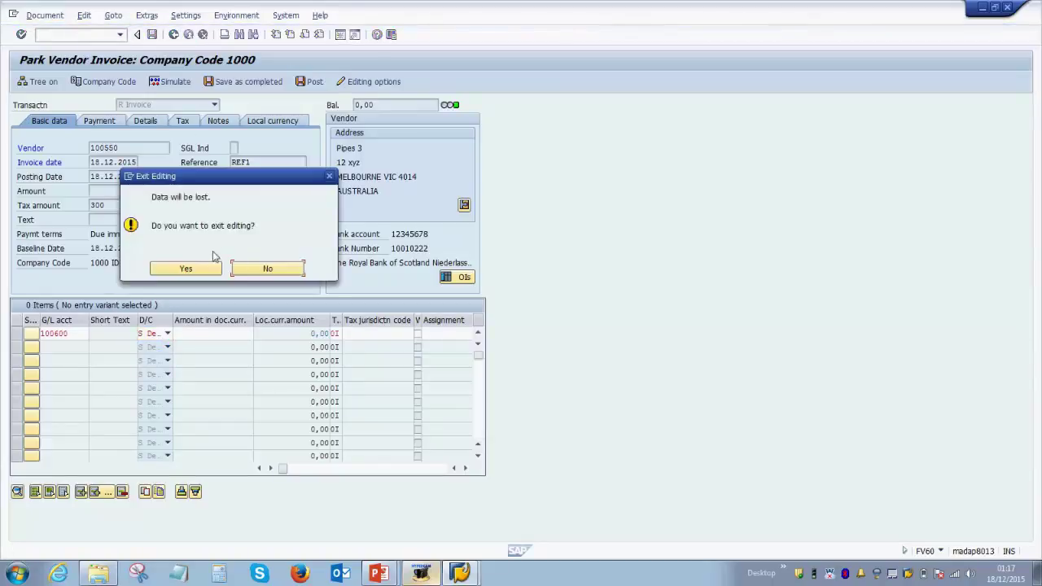
pyautogui.click(196, 269)
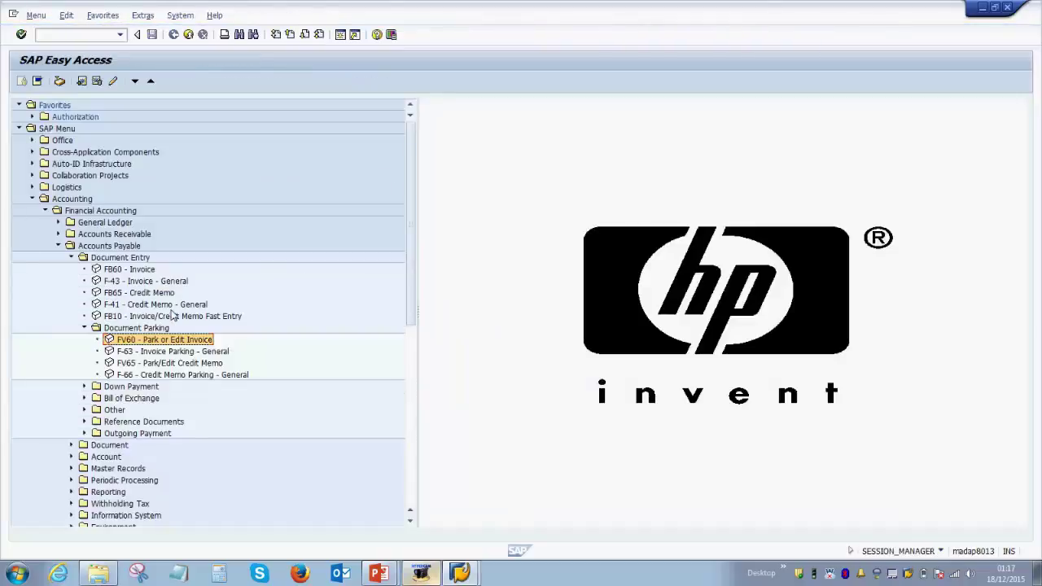
# Step: Reopen the FV60 Park or Edit Invoice transaction and set its transaction type to G Credit memo
pyautogui.doubleClick(140, 342)
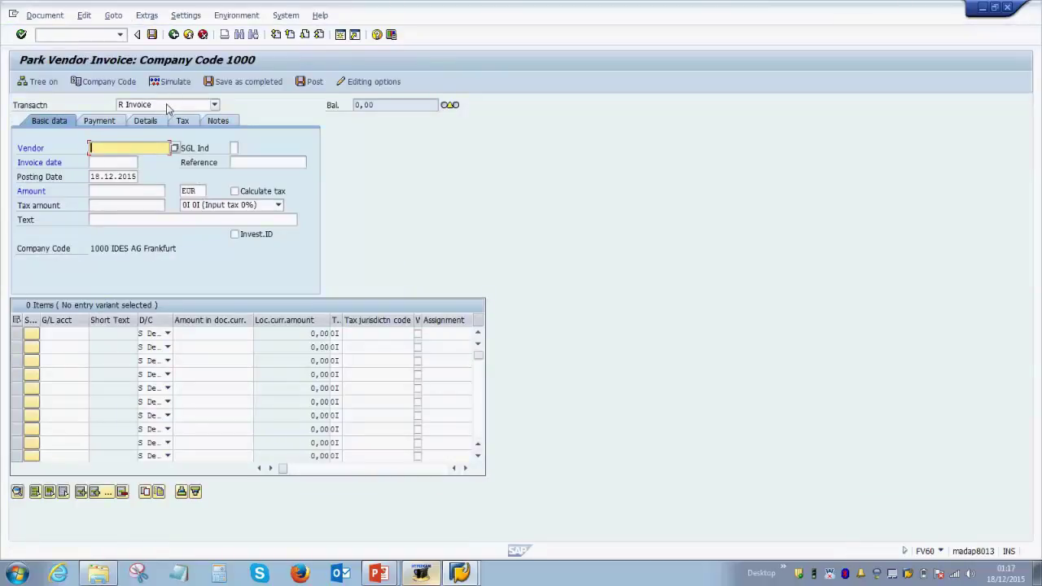
pyautogui.click(168, 105)
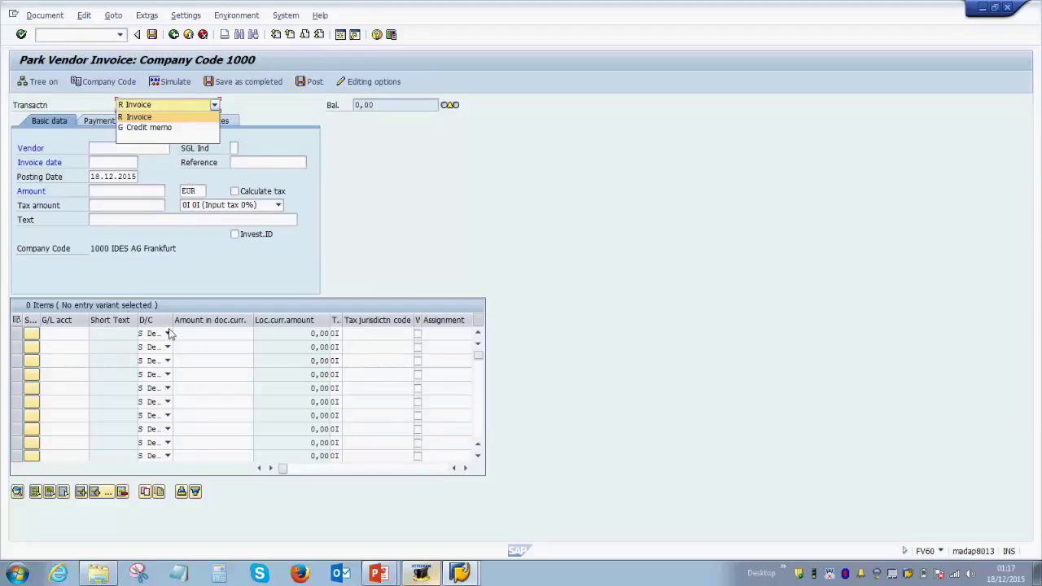
pyautogui.click(179, 127)
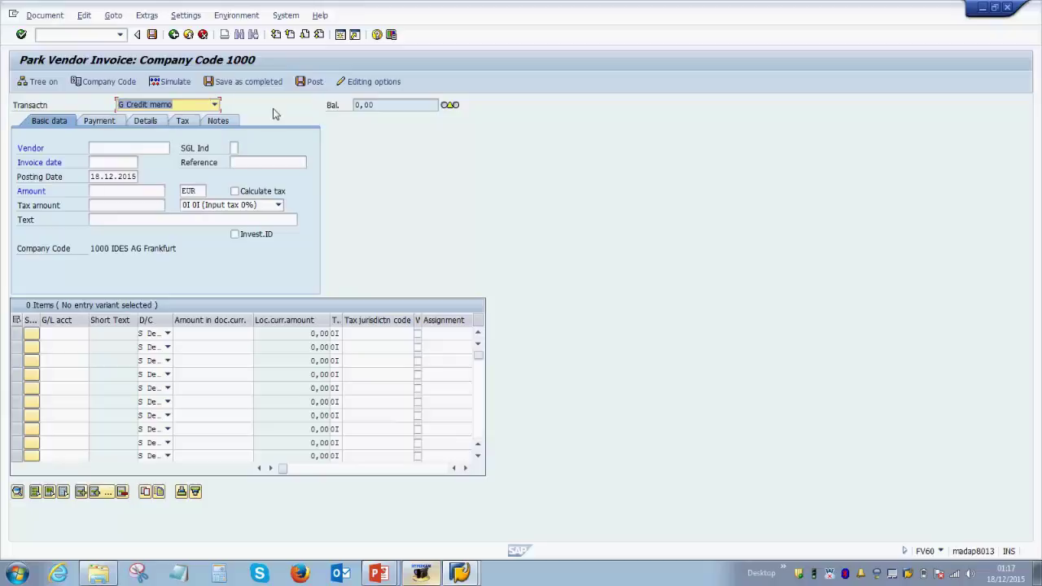
pyautogui.press('Return')
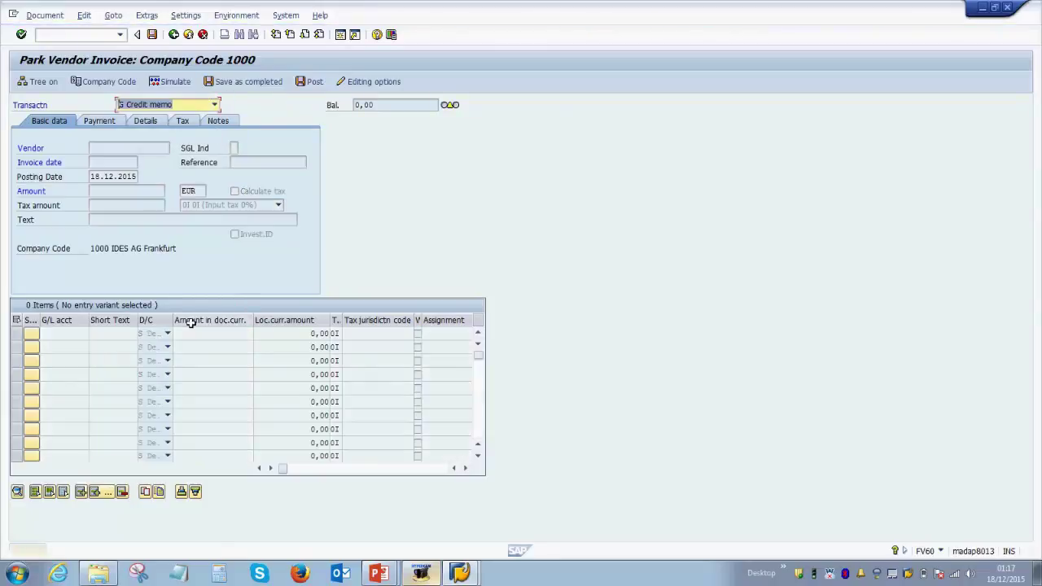
pyautogui.press('Return')
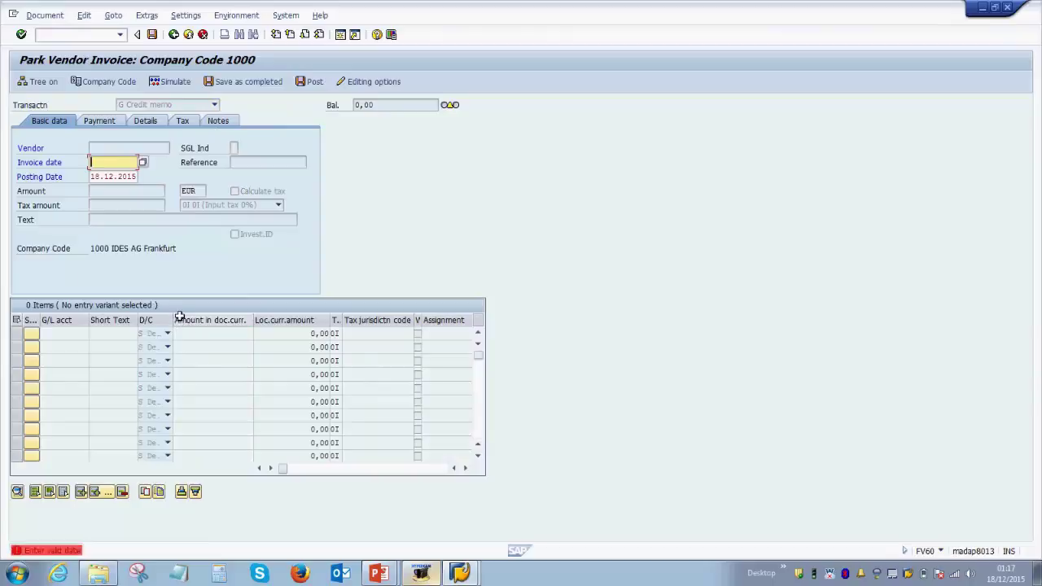
# Step: Set the credit memo's invoice date to 18.12.2015 and enter the vendor's account number
pyautogui.write('1')
pyautogui.press('Down')
pyautogui.press('Return')
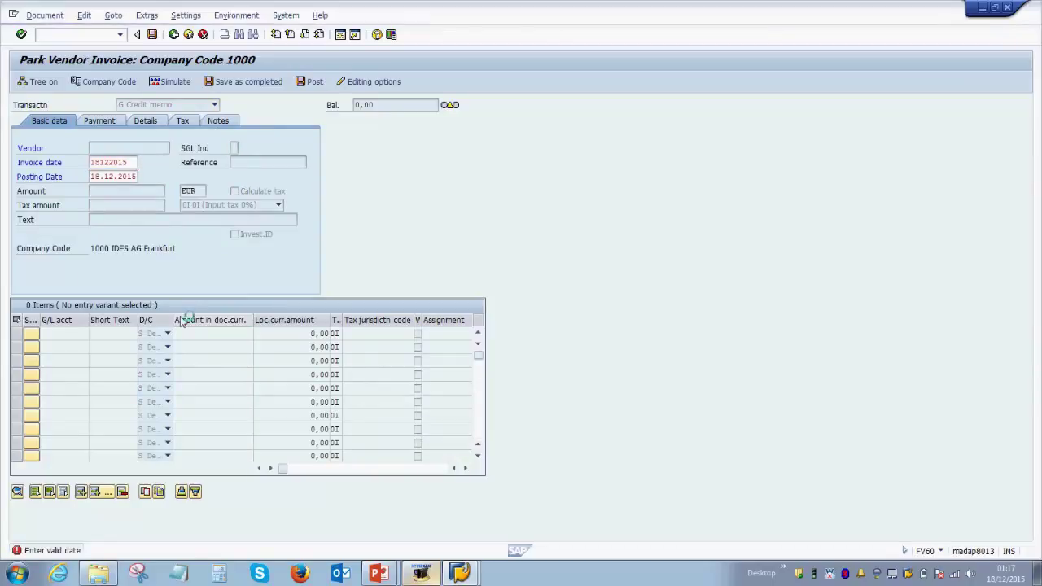
pyautogui.write('100550')
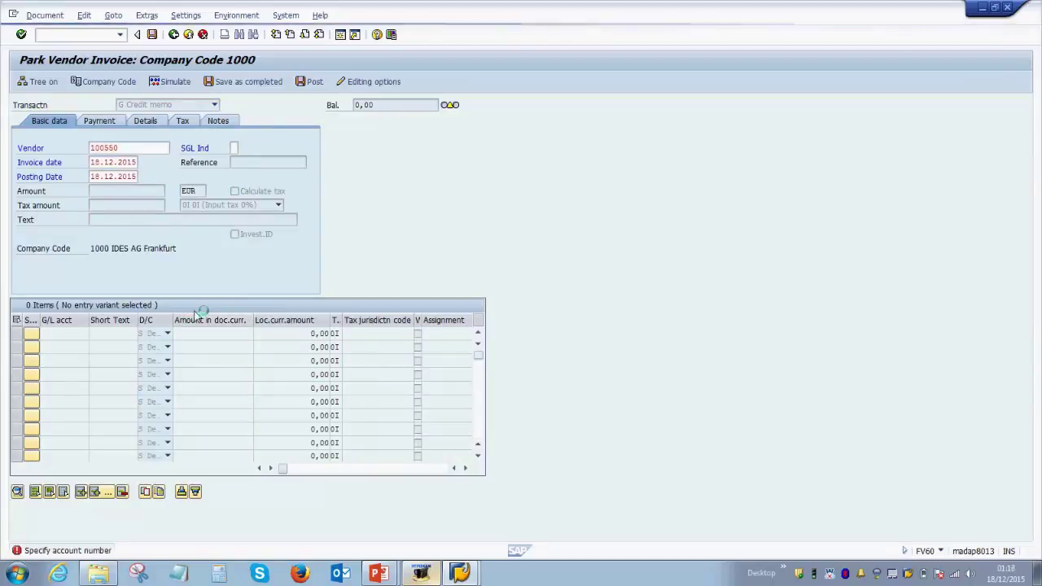
pyautogui.press('Return')
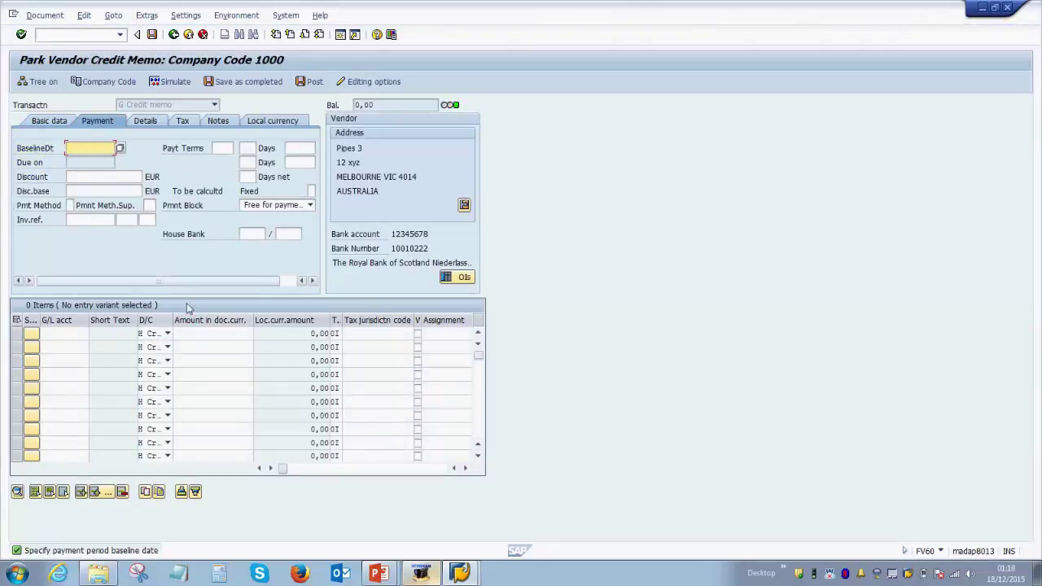
# Step: Widen the D/C column of the credit memo's line items, and exit the credit memo, discarding its data
pyautogui.moveTo(173, 319); pyautogui.dragTo(242, 319)
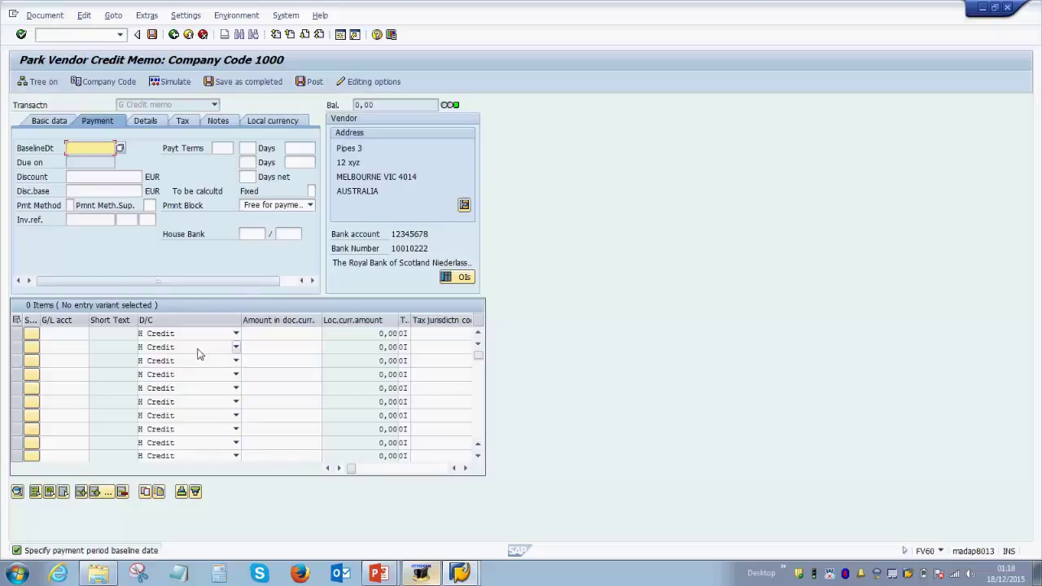
pyautogui.click(188, 34)
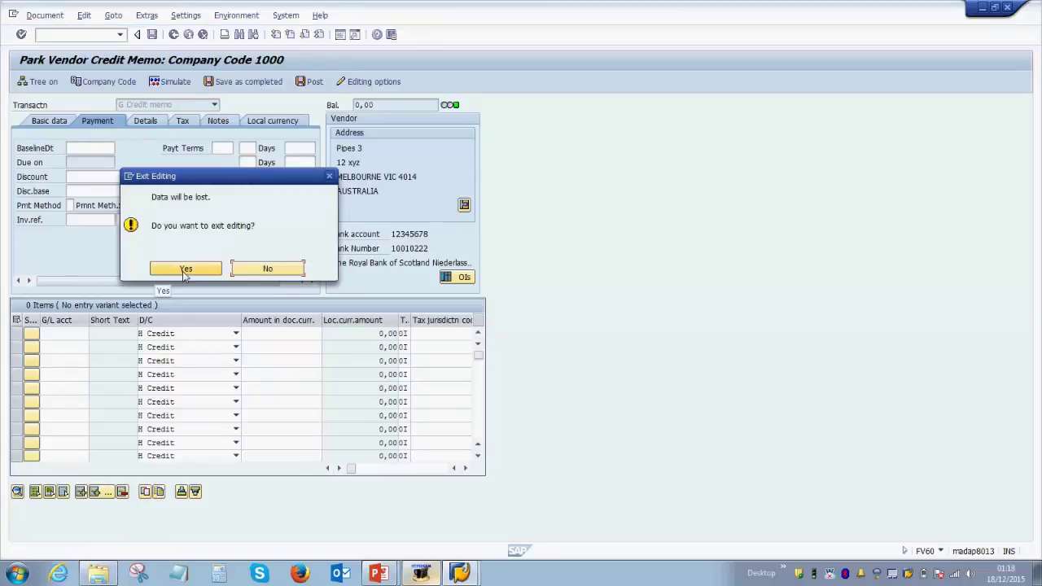
pyautogui.click(186, 269)
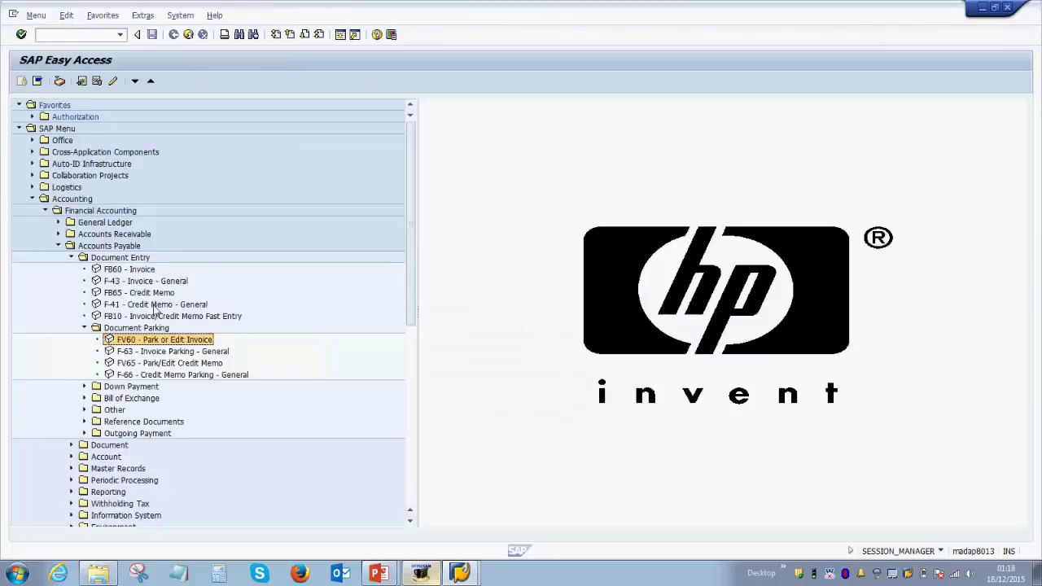
# Step: Reopen the FV60 Park or Edit Invoice transaction, enter the vendor's account number and set the invoice date to 18.12.2015
pyautogui.doubleClick(145, 340)
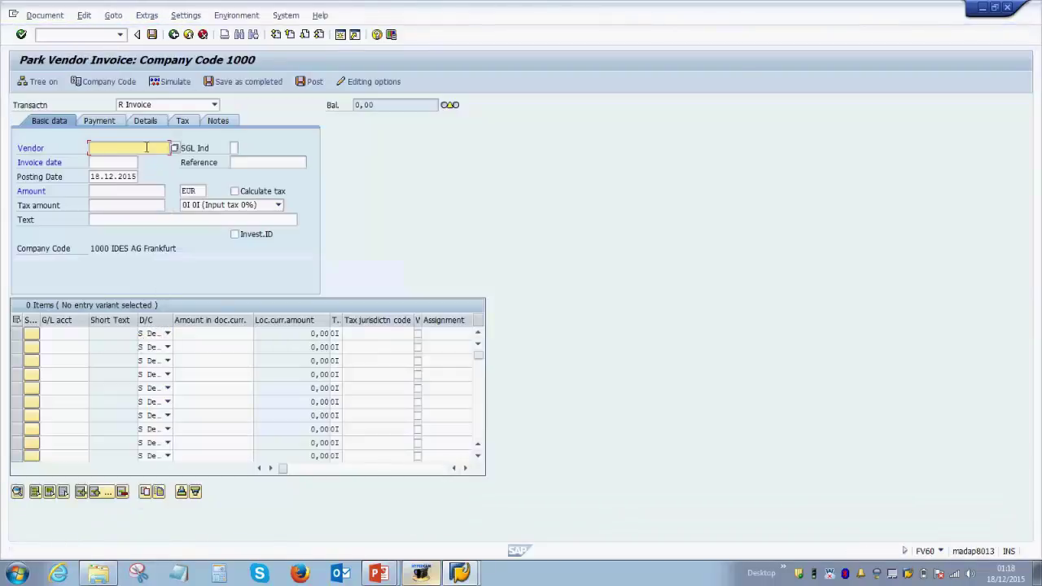
pyautogui.click(135, 148)
pyautogui.click(124, 161)
pyautogui.click(115, 163)
pyautogui.click(112, 174)
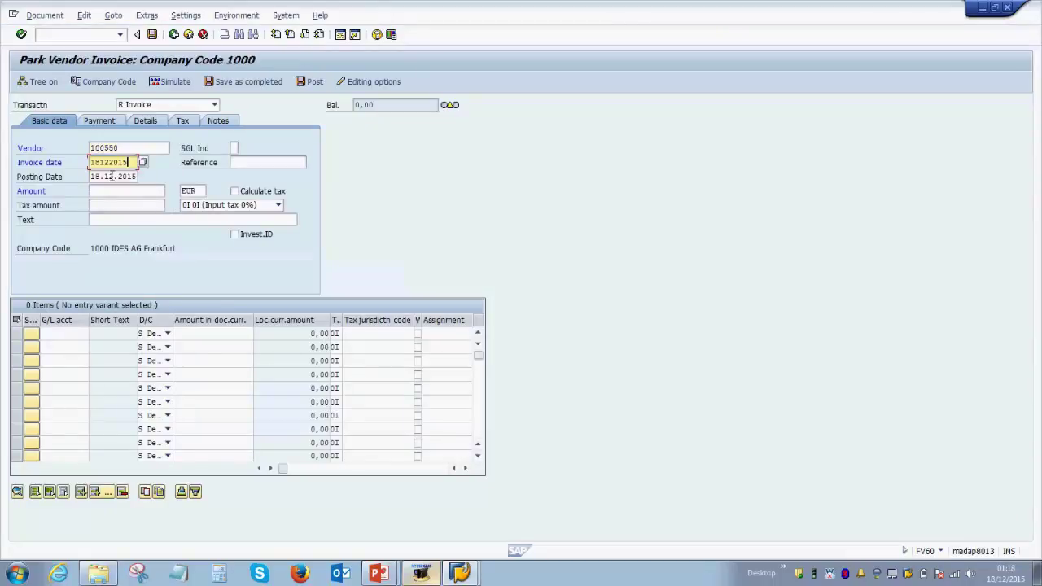
# Step: Set the invoice amount to 300 EUR and the reference to ref1
pyautogui.click(103, 191)
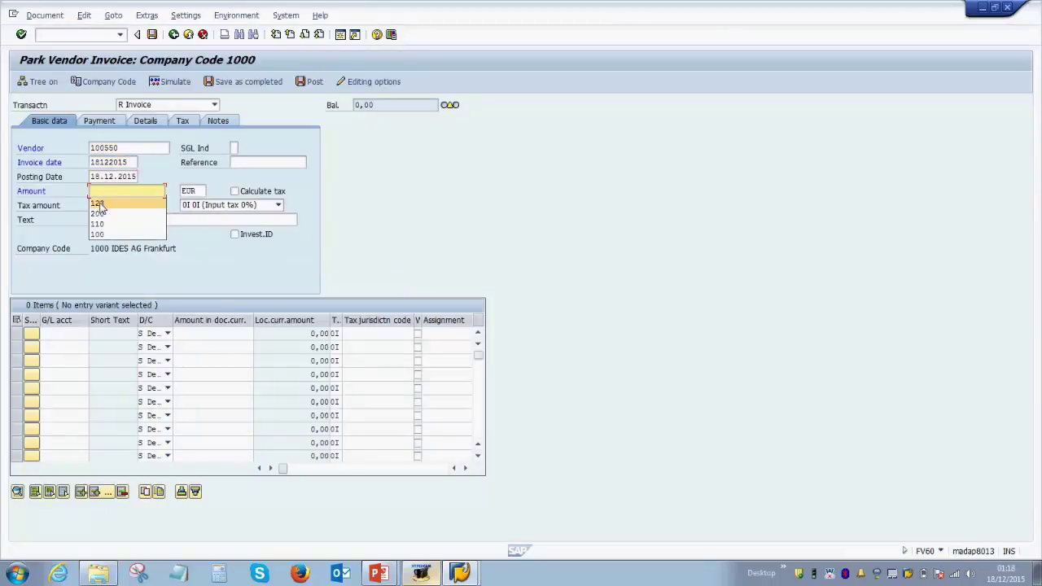
pyautogui.click(100, 204)
pyautogui.press('BackSpace')
pyautogui.press('BackSpace')
pyautogui.press('BackSpace')
pyautogui.write('300')
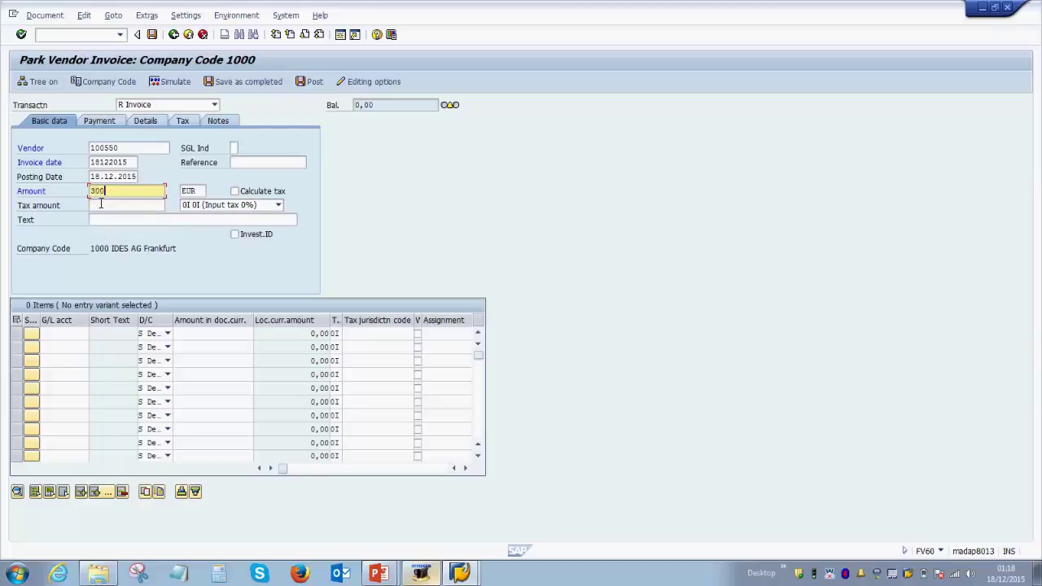
pyautogui.click(290, 163)
pyautogui.click(281, 173)
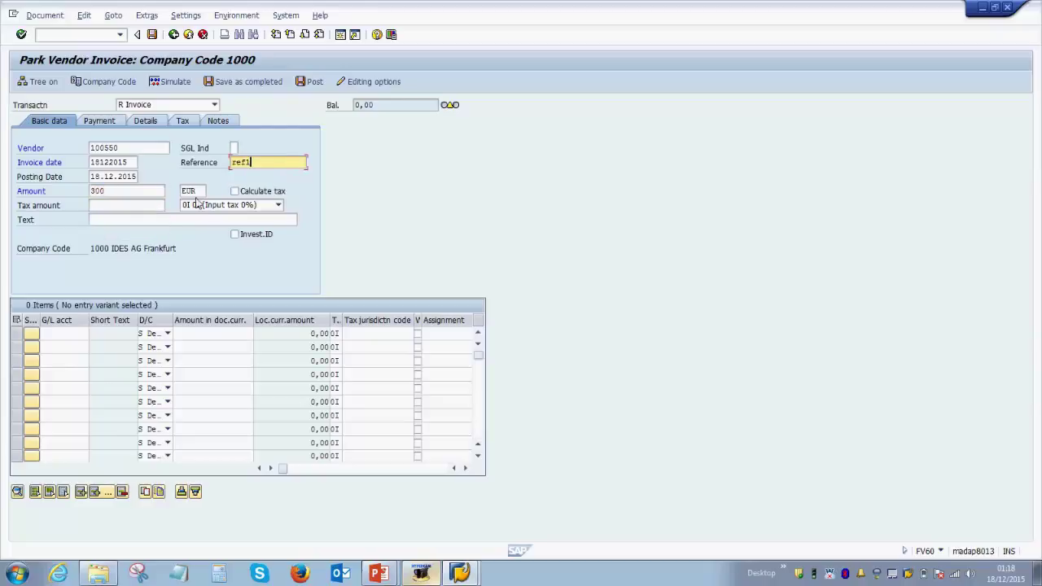
# Step: Enter the G/L account number and an amount of 300 in the first line item, and save the invoice as a parked document
pyautogui.click(72, 332)
pyautogui.click(67, 345)
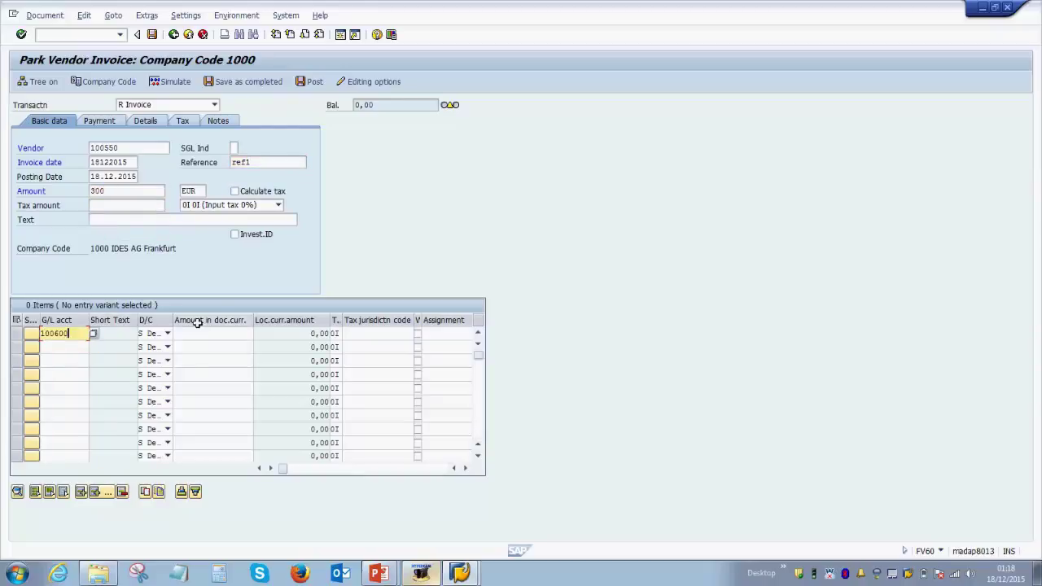
pyautogui.click(213, 333)
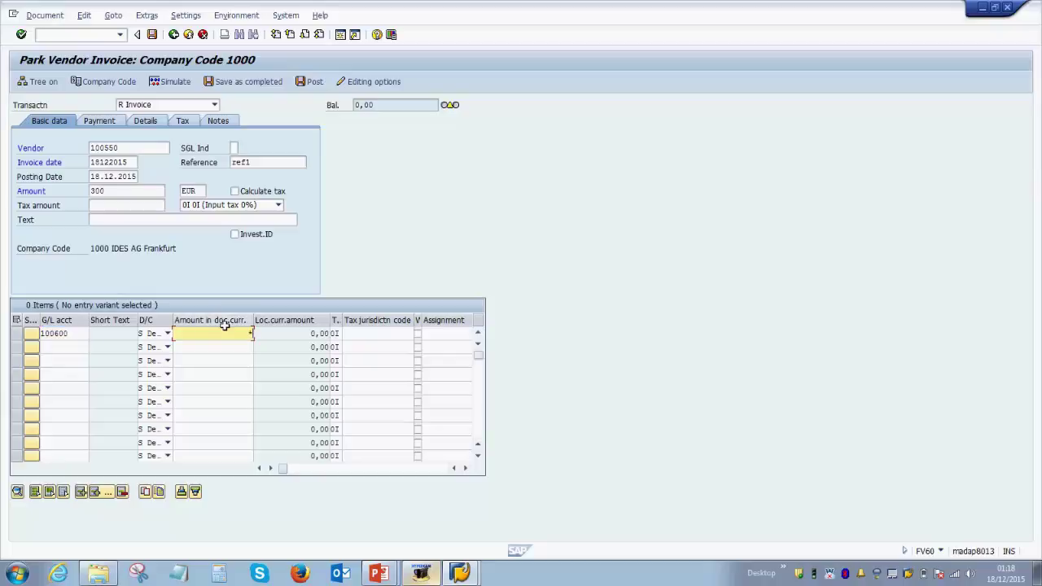
pyautogui.click(153, 34)
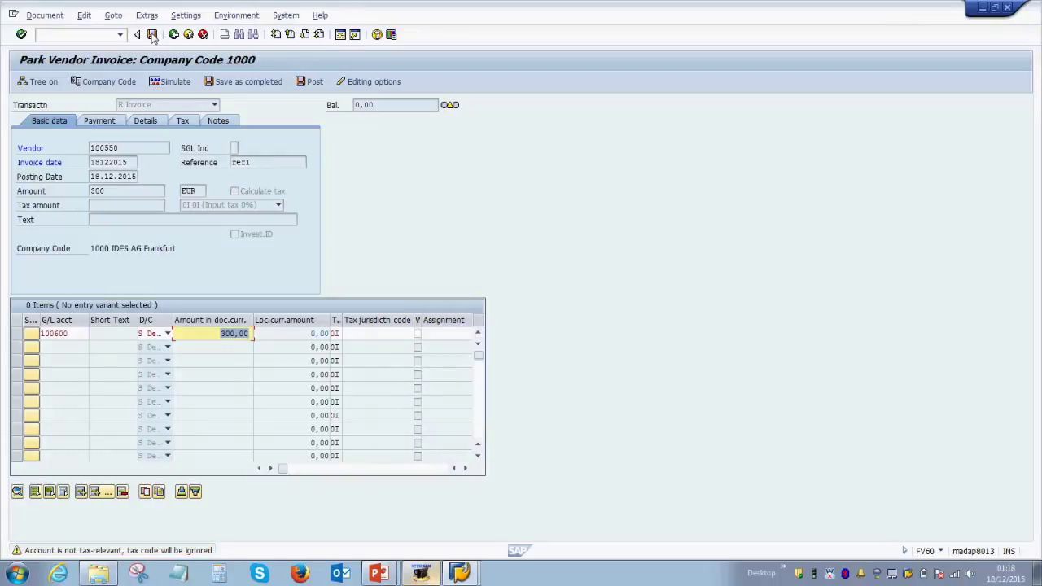
pyautogui.click(152, 35)
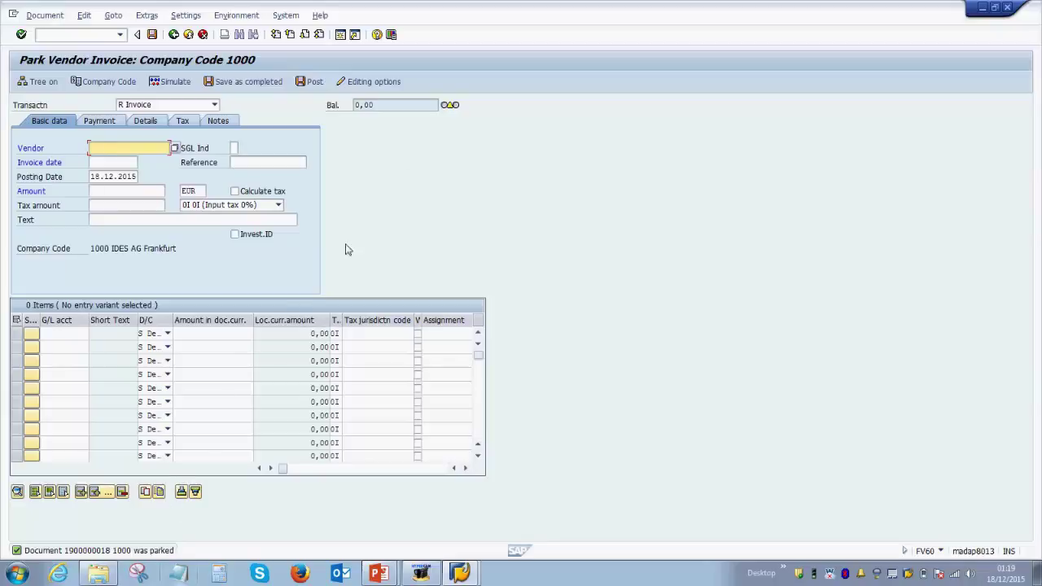
# Step: Run FBL1N in a new session to list the vendor's open and parked items, and locate the parked 300 EUR invoice
pyautogui.click(340, 35)
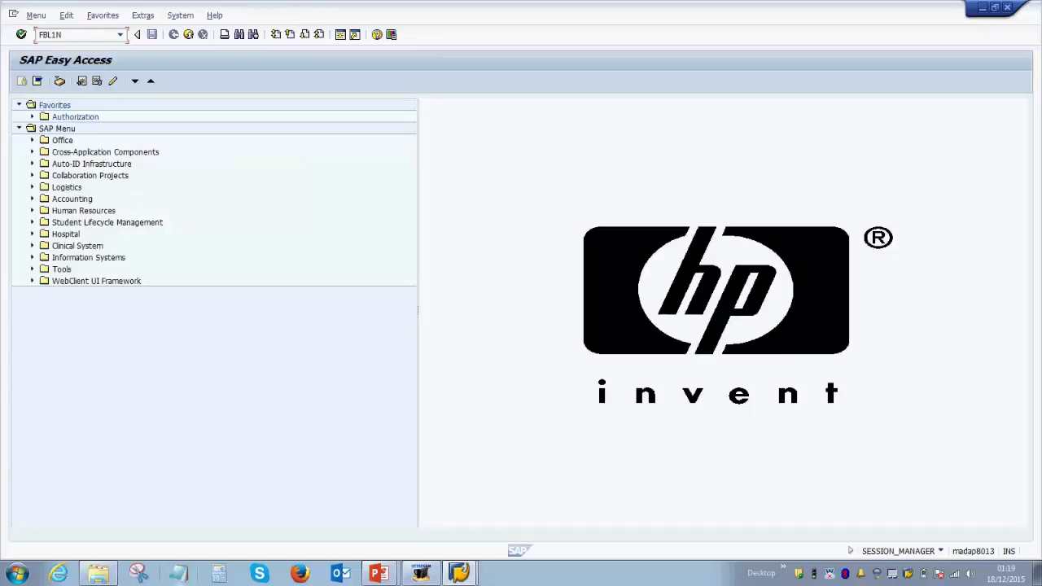
pyautogui.press('Return')
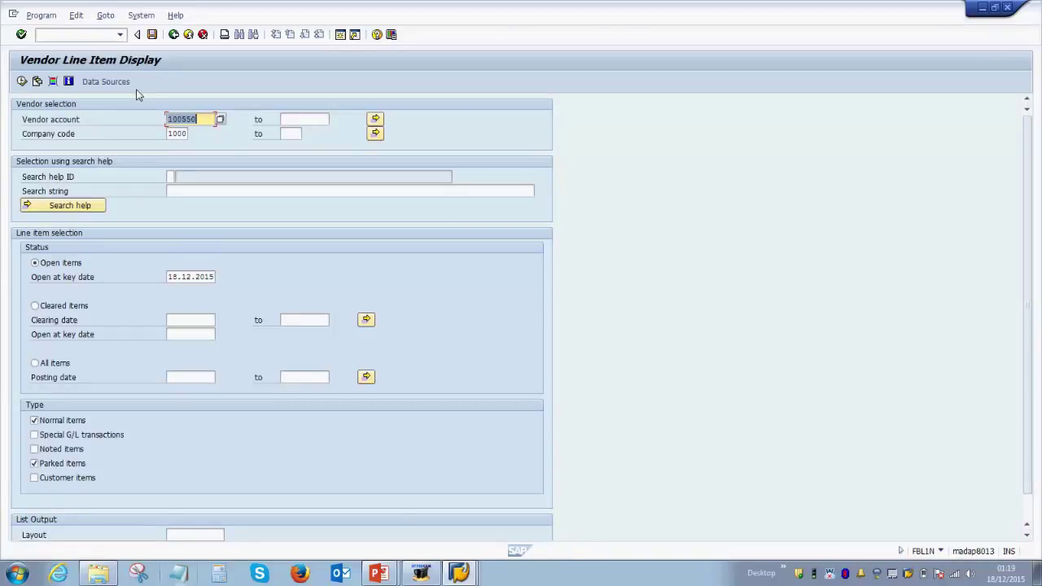
pyautogui.click(22, 81)
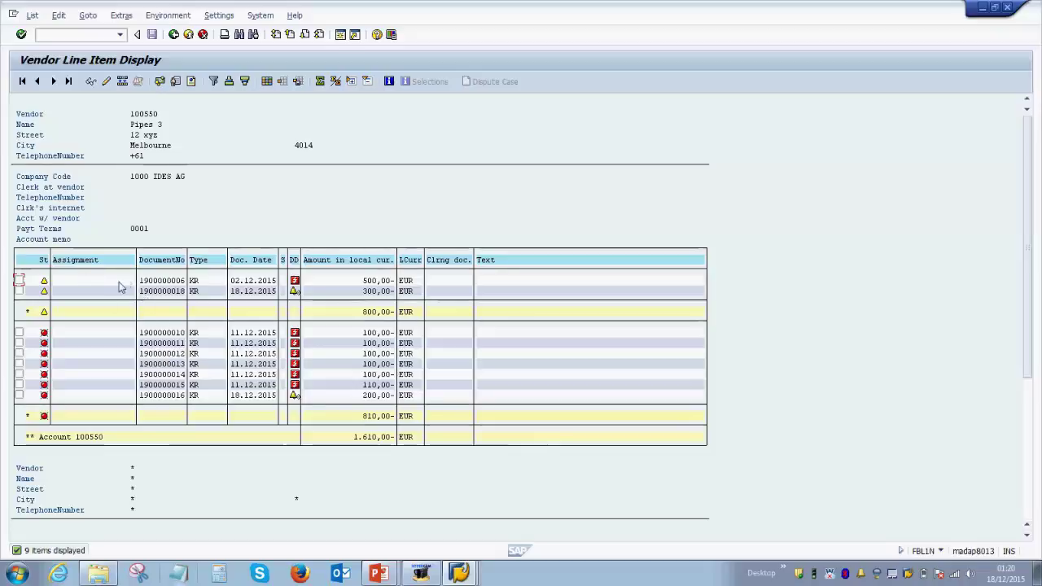
pyautogui.moveTo(140, 296); pyautogui.dragTo(189, 298)
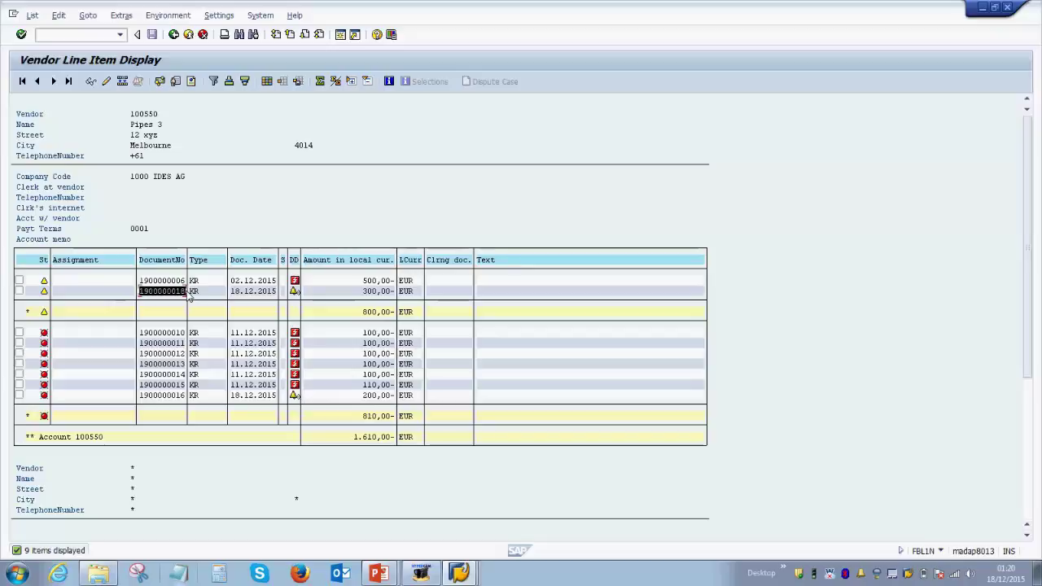
pyautogui.moveTo(187, 293); pyautogui.dragTo(46, 294)
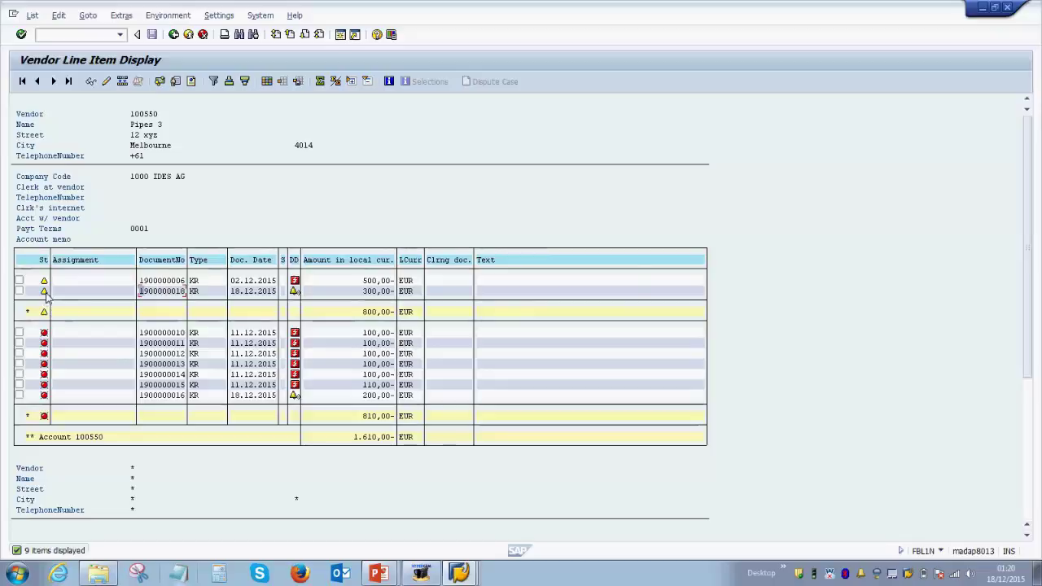
# Step: Switch back to the FV60 session and exit the empty invoice parking screen
pyautogui.hotkey('alt', 'Tab')
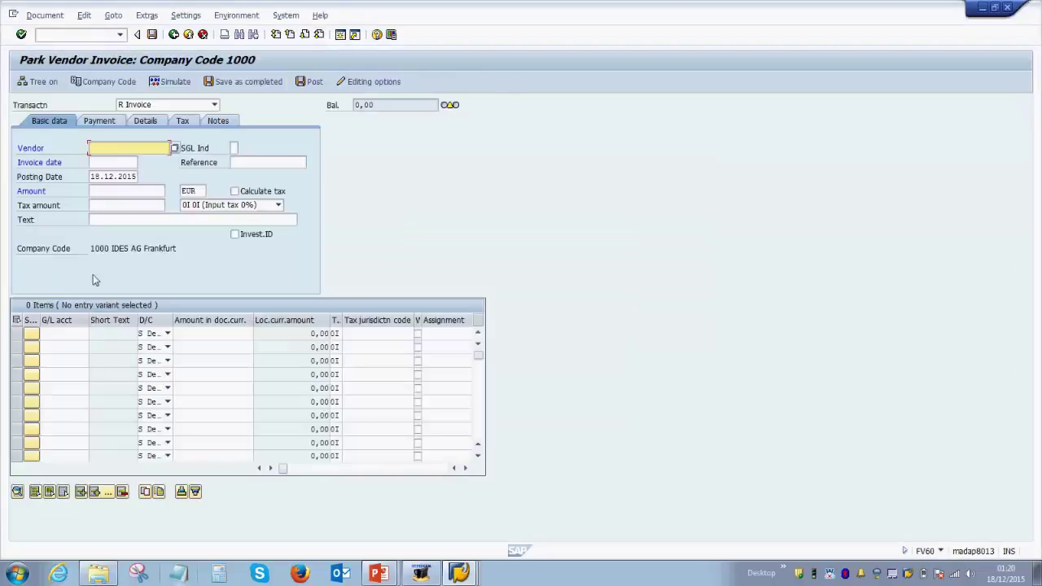
pyautogui.click(189, 35)
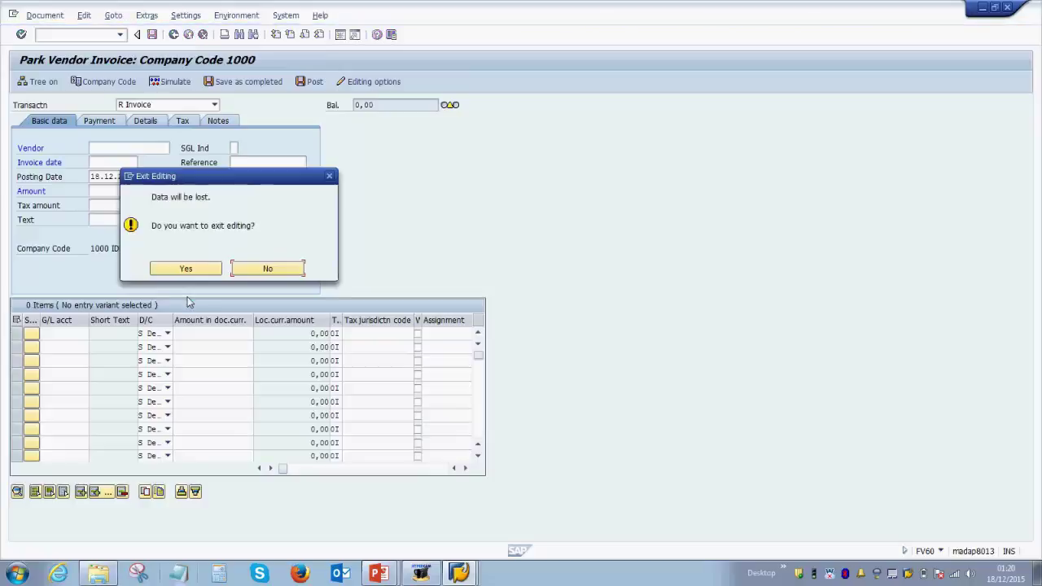
pyautogui.click(185, 270)
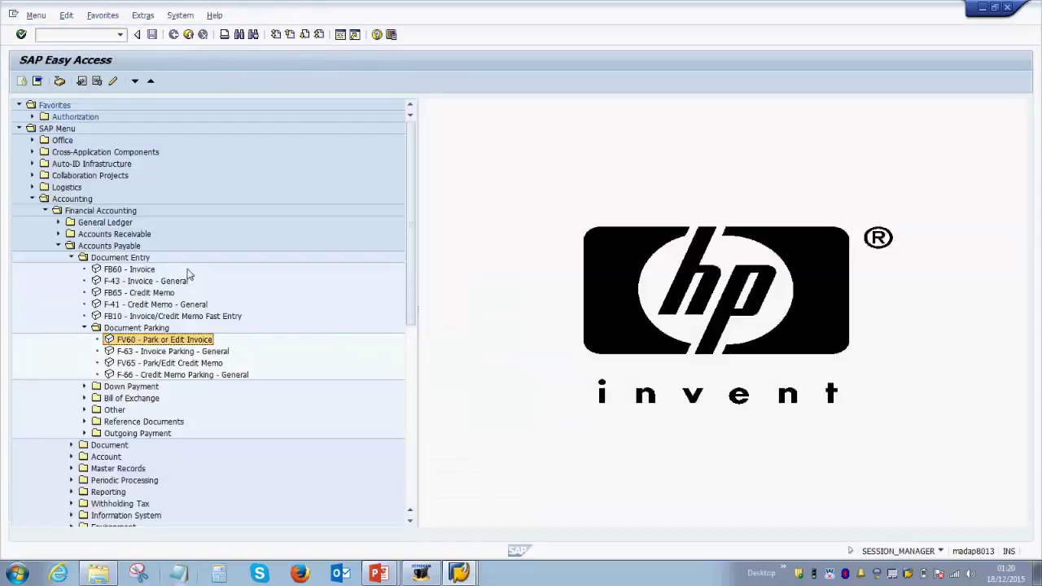
# Step: Start FBV0 Post/Delete for parked documents and open the parked invoice of company code 1000, fiscal year 2015
pyautogui.click(71, 445)
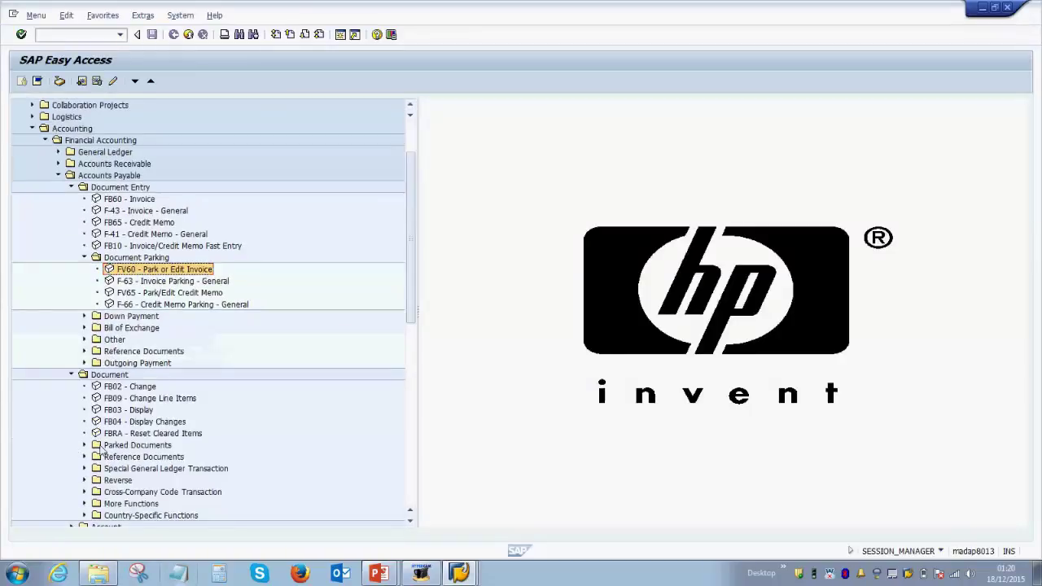
pyautogui.click(84, 446)
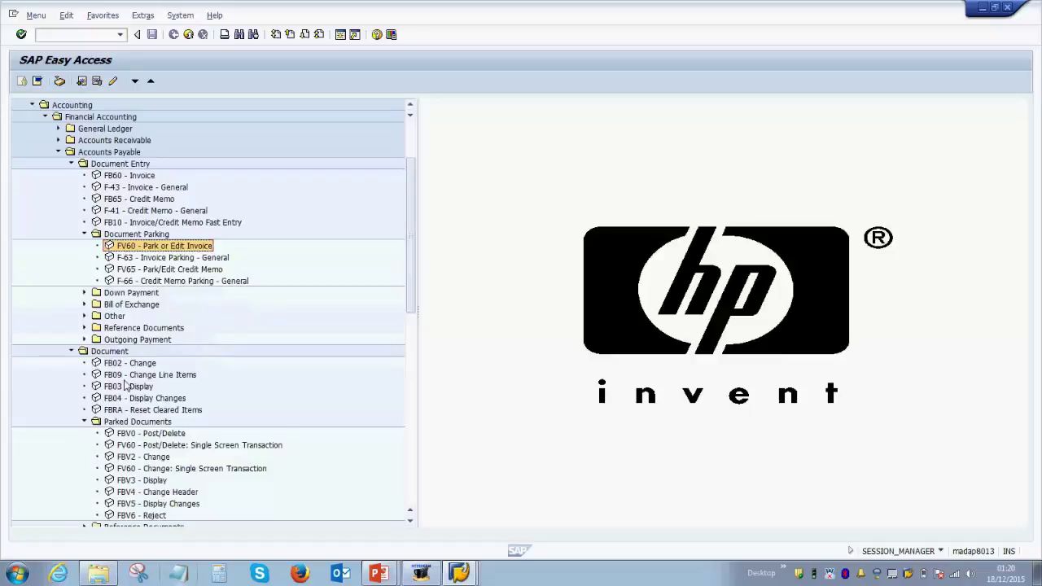
pyautogui.click(138, 436)
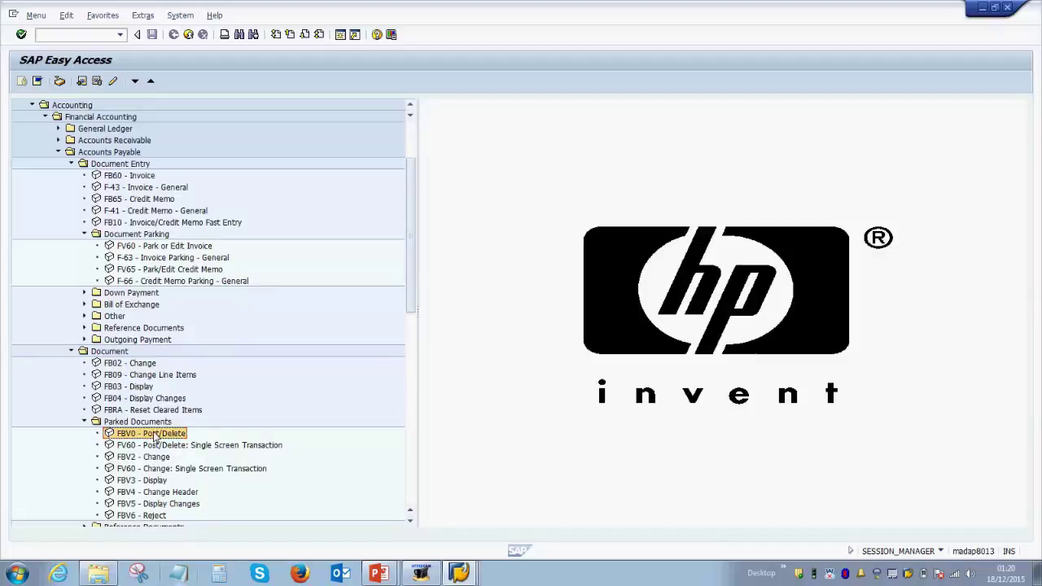
pyautogui.doubleClick(154, 434)
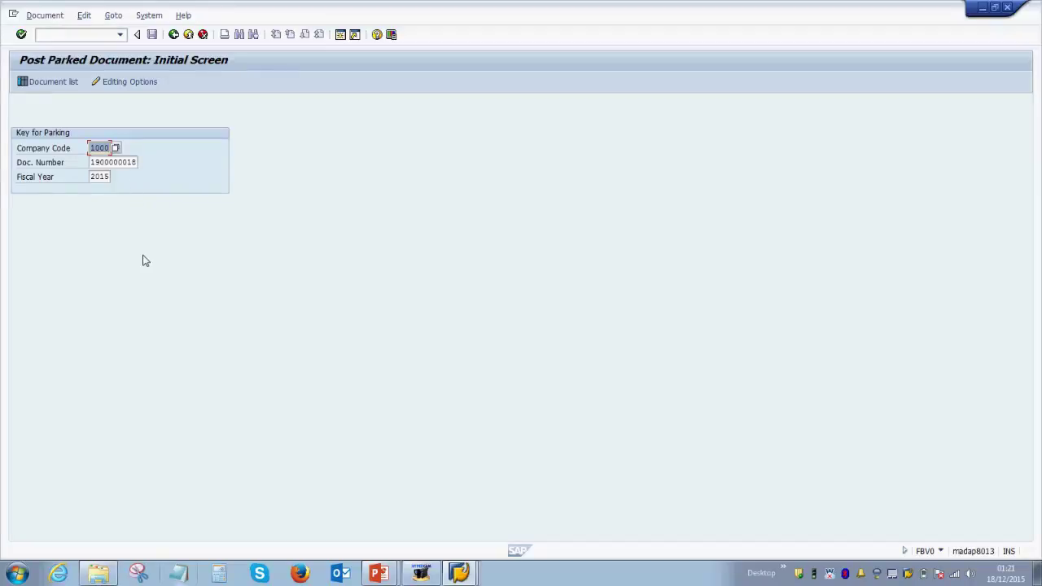
pyautogui.press('Return')
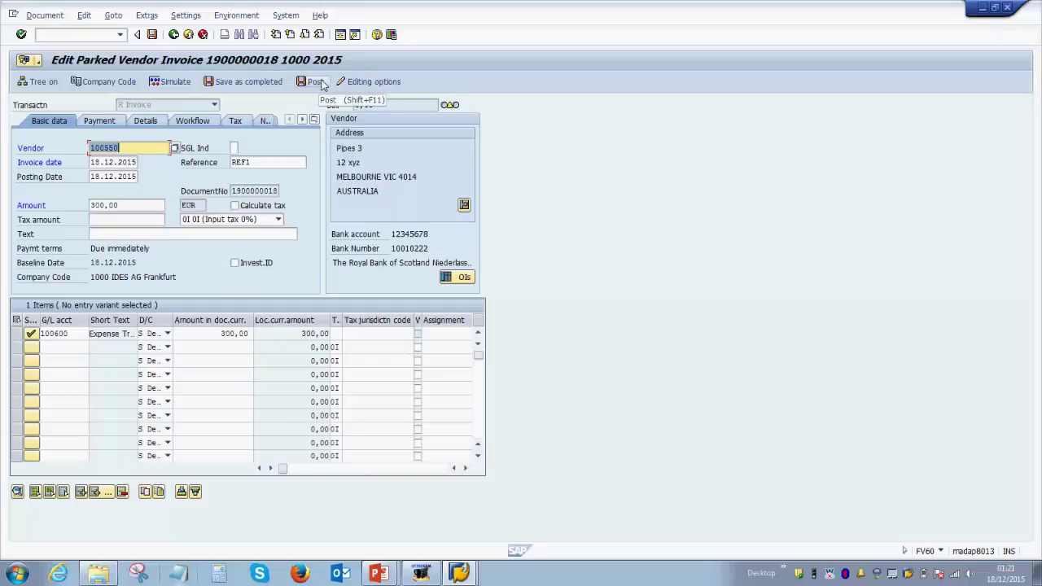
# Step: Enter "Approved by XYZ" as the parked invoice's text
pyautogui.click(164, 233)
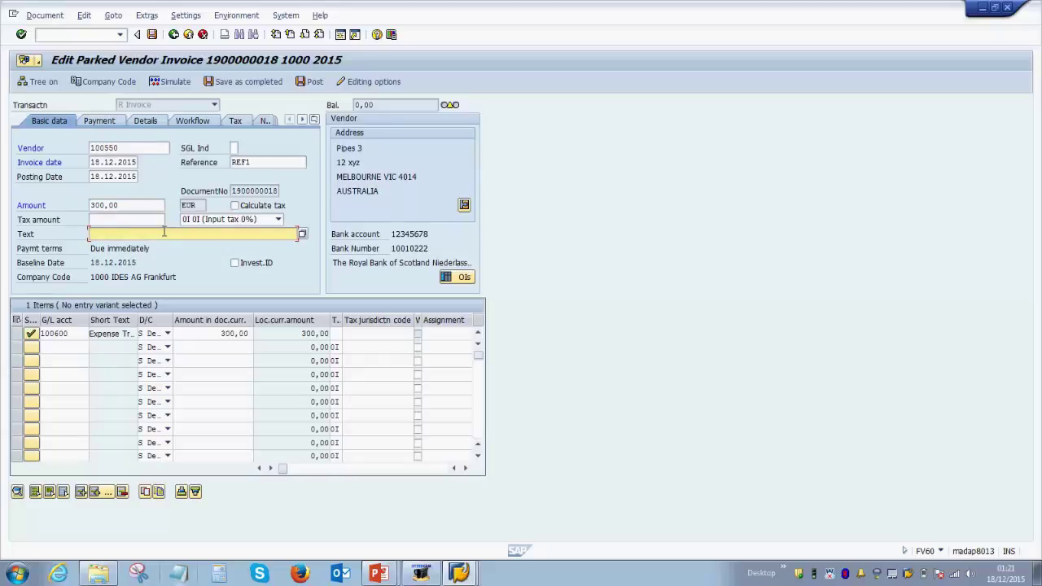
pyautogui.write('Approve')
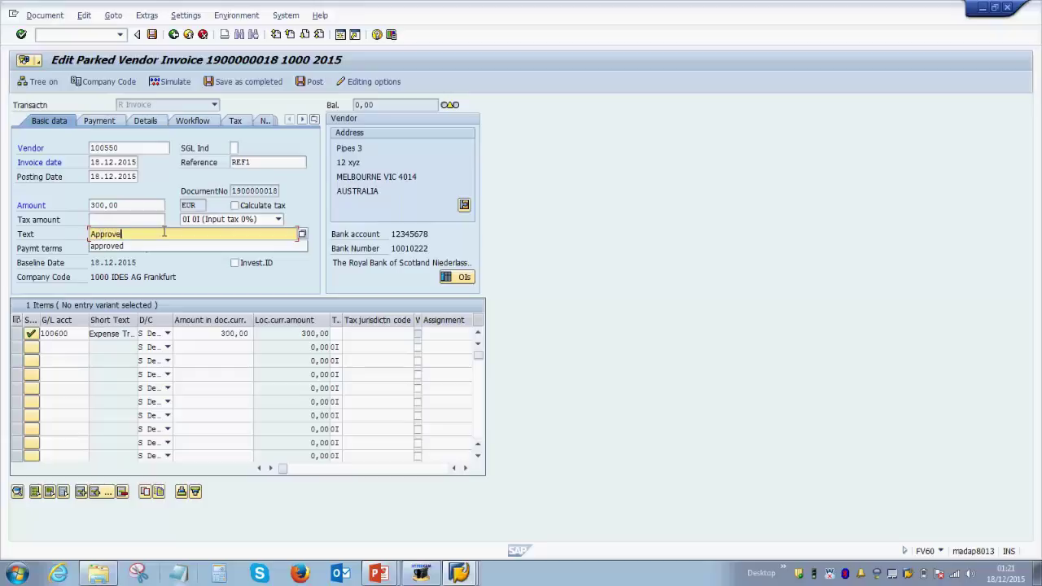
pyautogui.write('d by ')
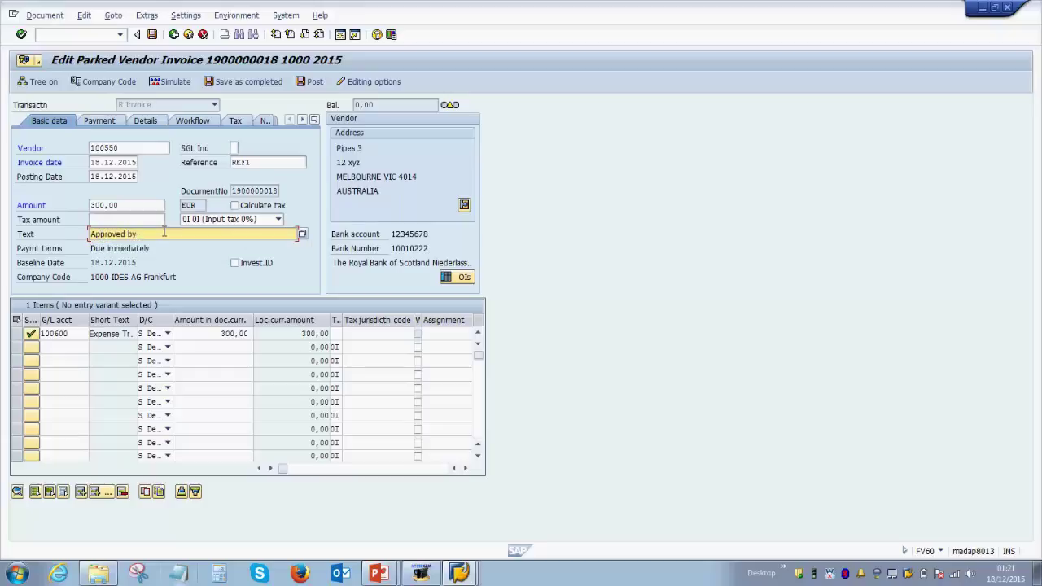
pyautogui.write('XYZ')
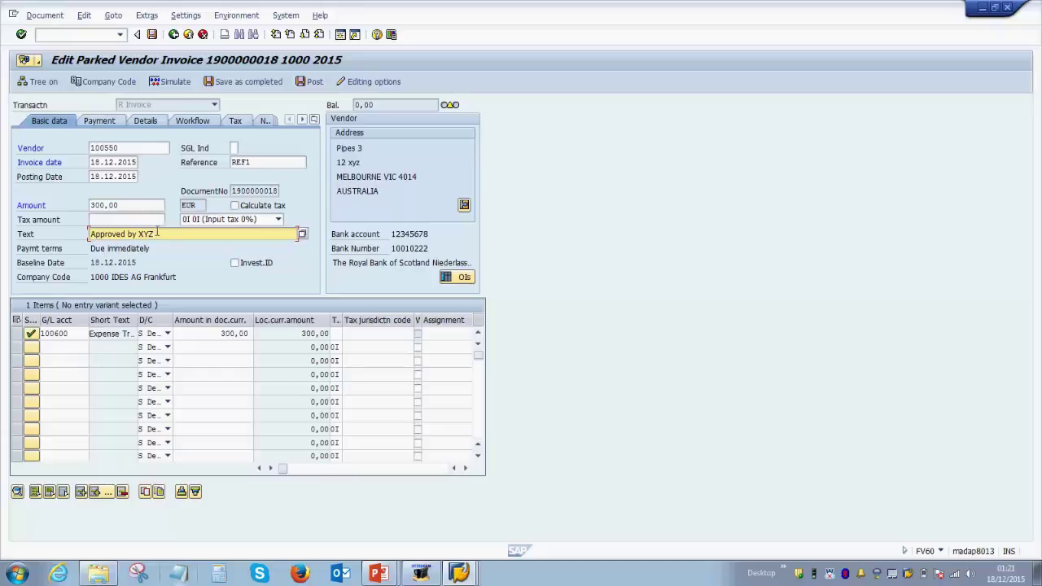
# Step: Post the parked vendor invoice and acknowledge the posting message
pyautogui.click(306, 84)
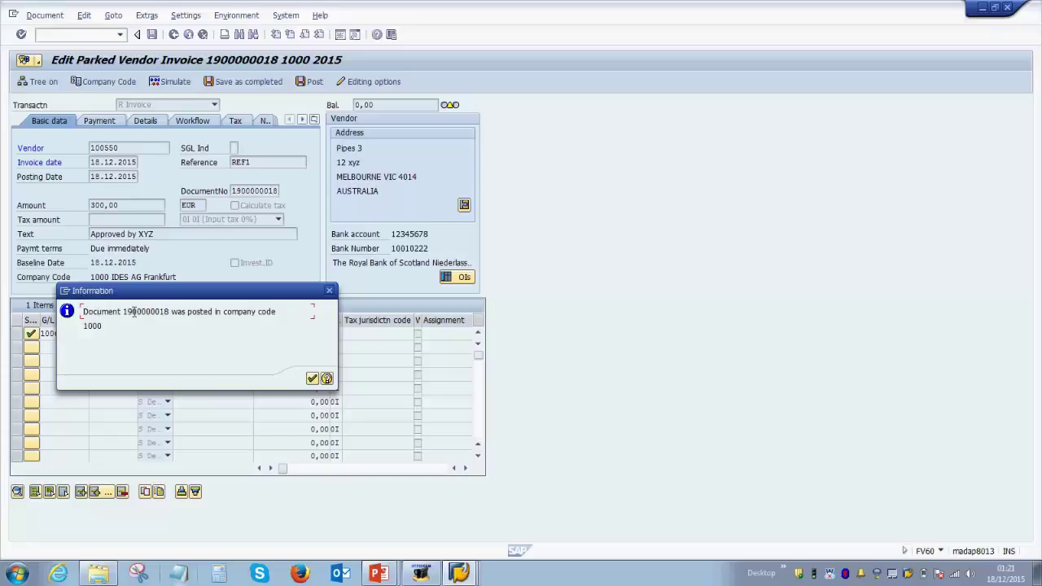
pyautogui.moveTo(123, 311); pyautogui.dragTo(170, 312)
pyautogui.click(172, 311)
pyautogui.click(312, 379)
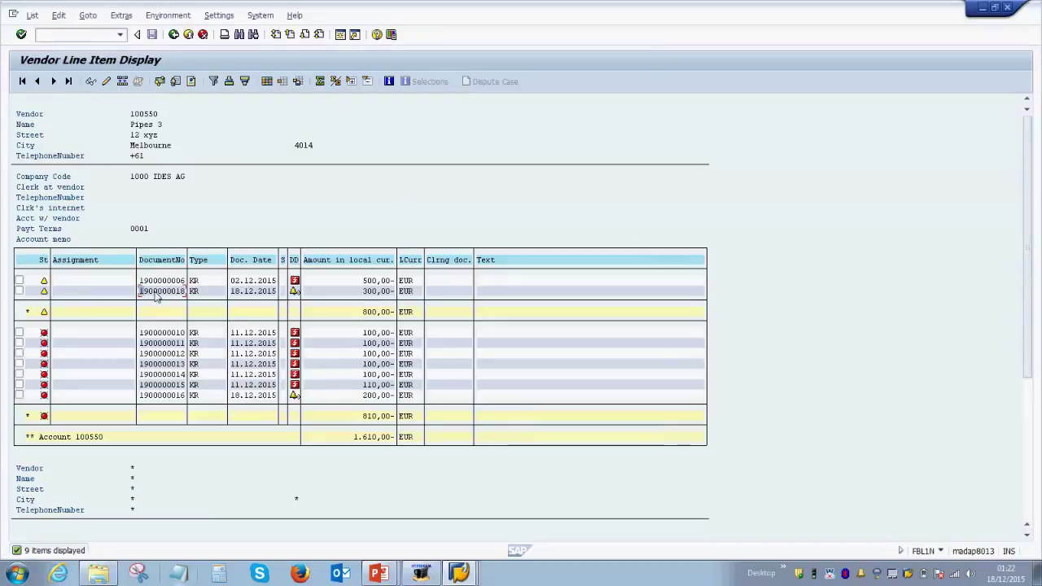
# Step: Refresh the vendor line item list in the FBL1N session and check the status and text of the 300 EUR invoice
pyautogui.moveTo(141, 297); pyautogui.dragTo(192, 300)
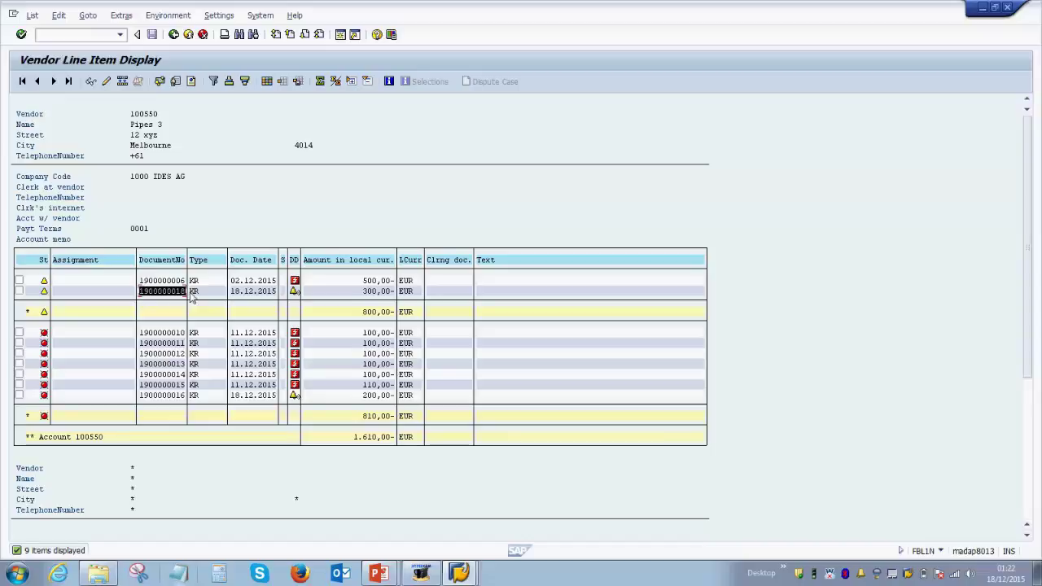
pyautogui.hotkey('ctrl', 'c')
pyautogui.click(32, 15)
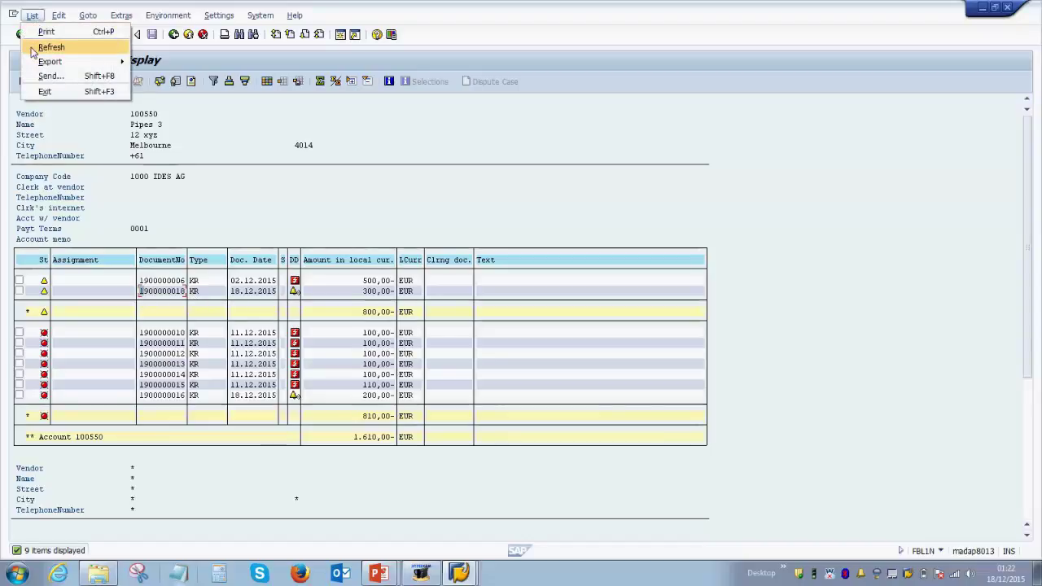
pyautogui.click(32, 51)
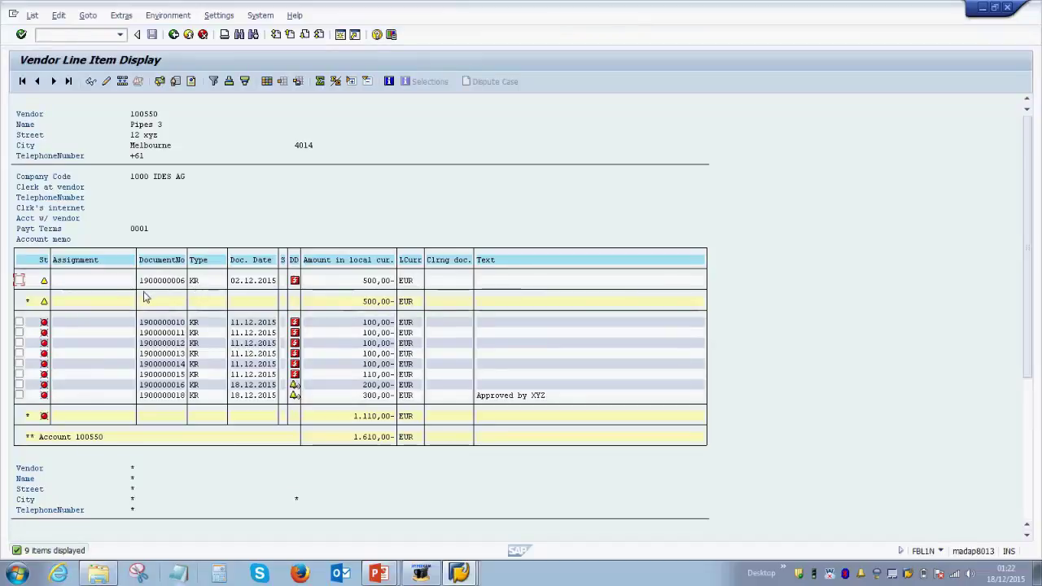
pyautogui.moveTo(141, 396); pyautogui.dragTo(195, 397)
pyautogui.hotkey('ctrl', 'c')
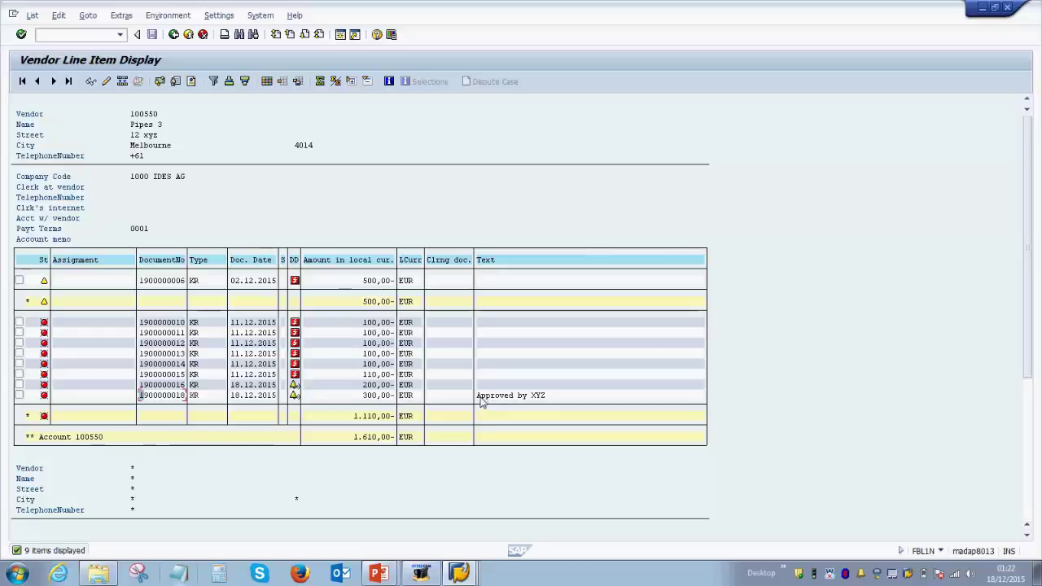
# Step: Open the 300 EUR invoice from the line item list, examine its debit and credit items in the document overview, and return to the list
pyautogui.moveTo(477, 397); pyautogui.dragTo(560, 402)
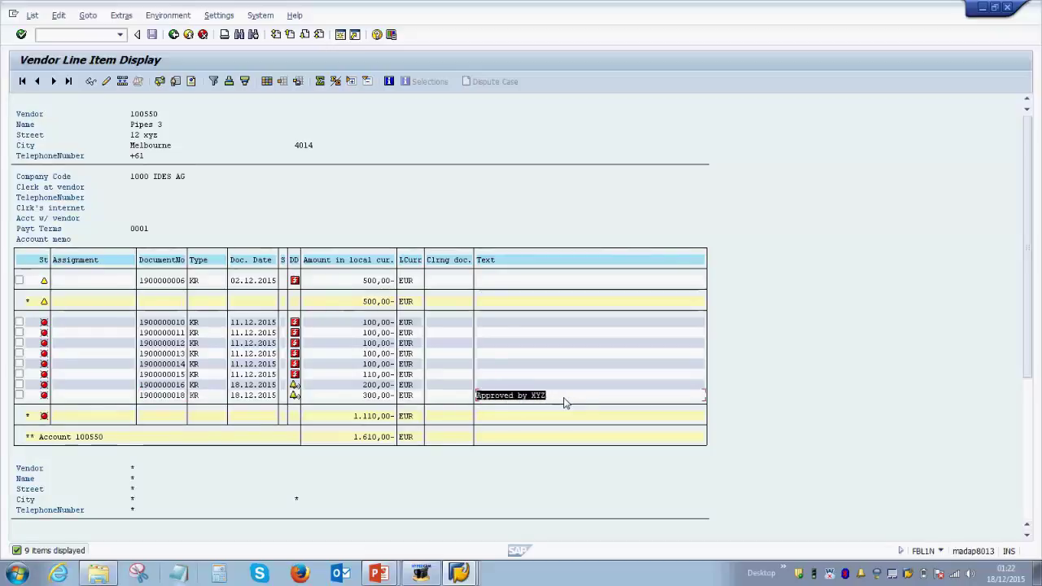
pyautogui.hotkey('ctrl', 'c')
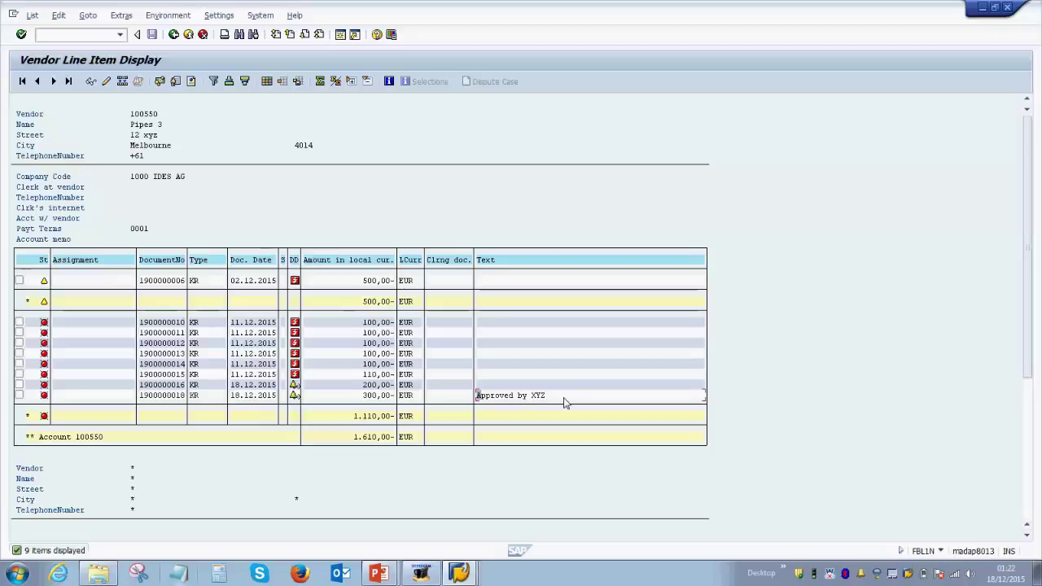
pyautogui.doubleClick(172, 396)
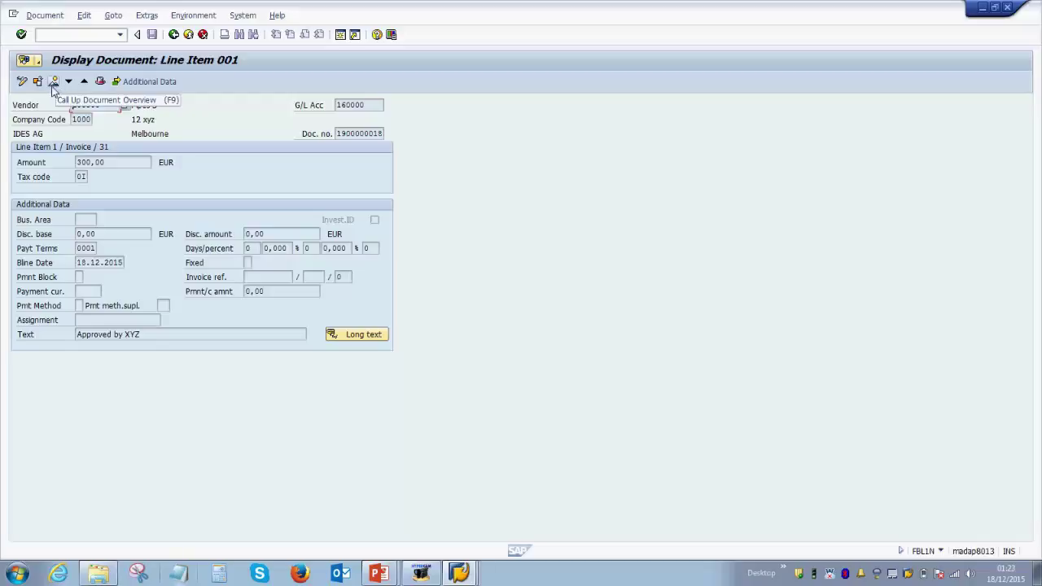
pyautogui.click(53, 85)
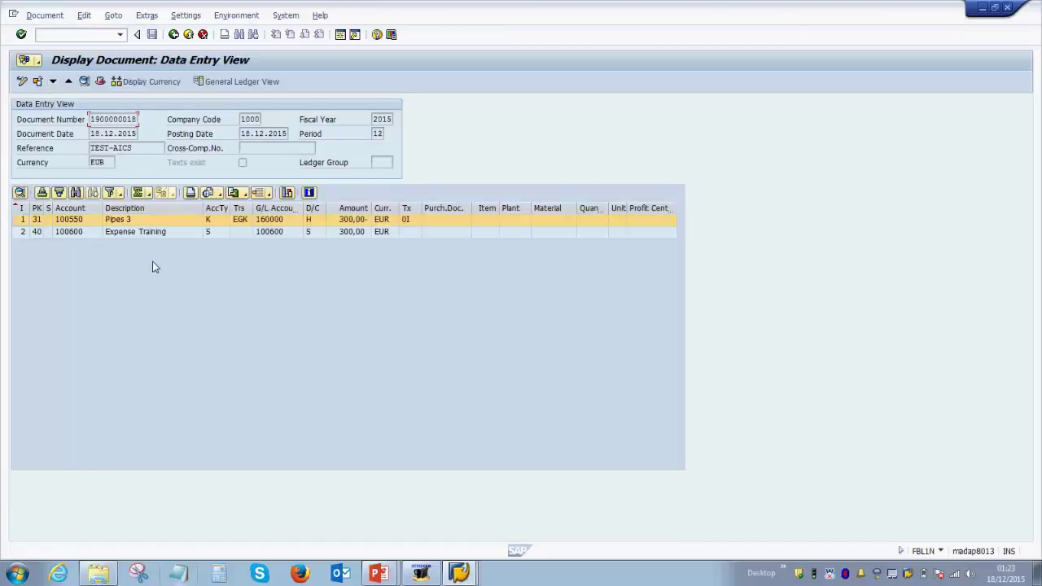
pyautogui.click(19, 234)
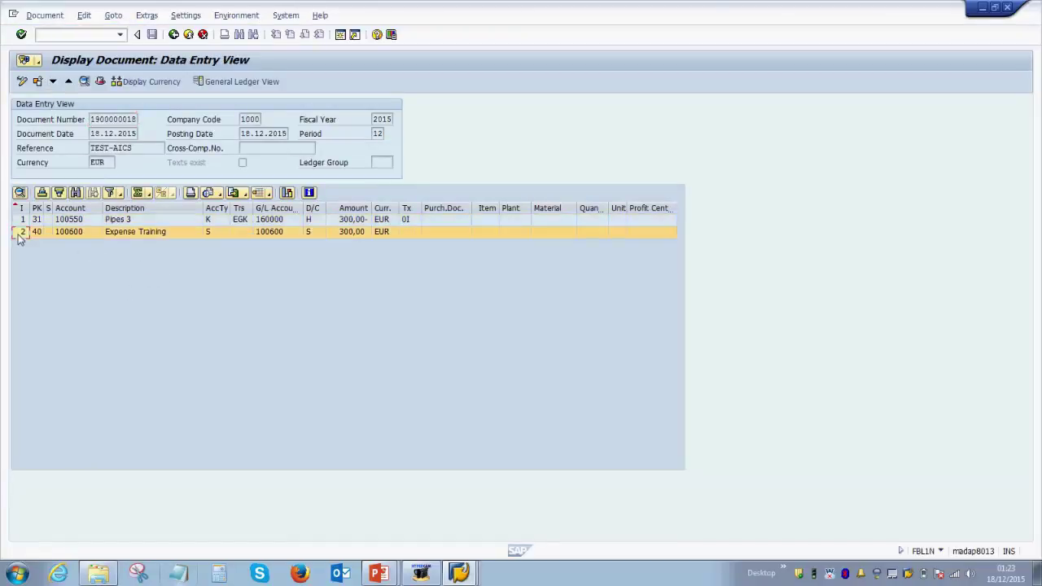
pyautogui.click(140, 221)
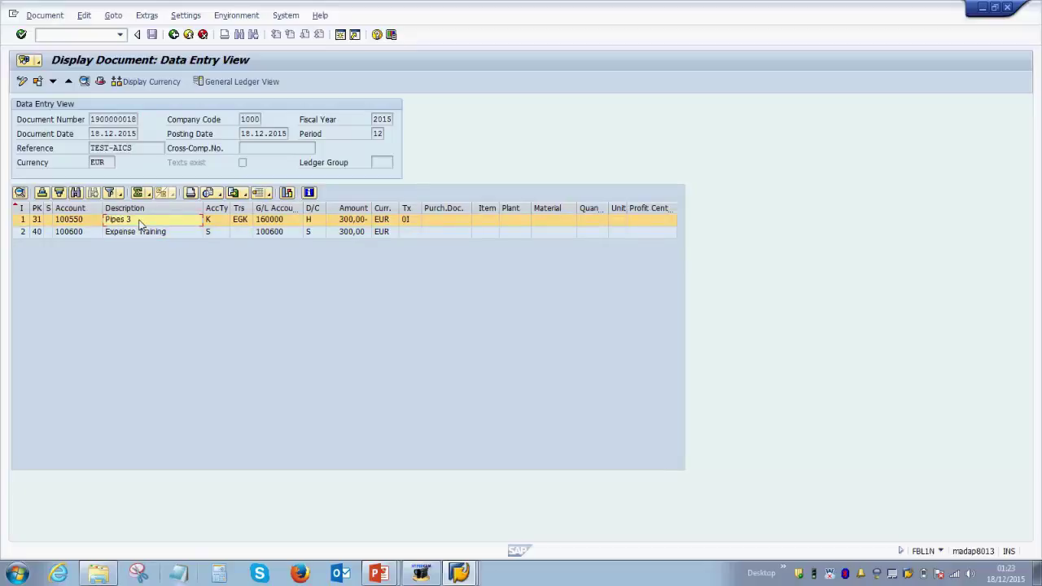
pyautogui.click(312, 208)
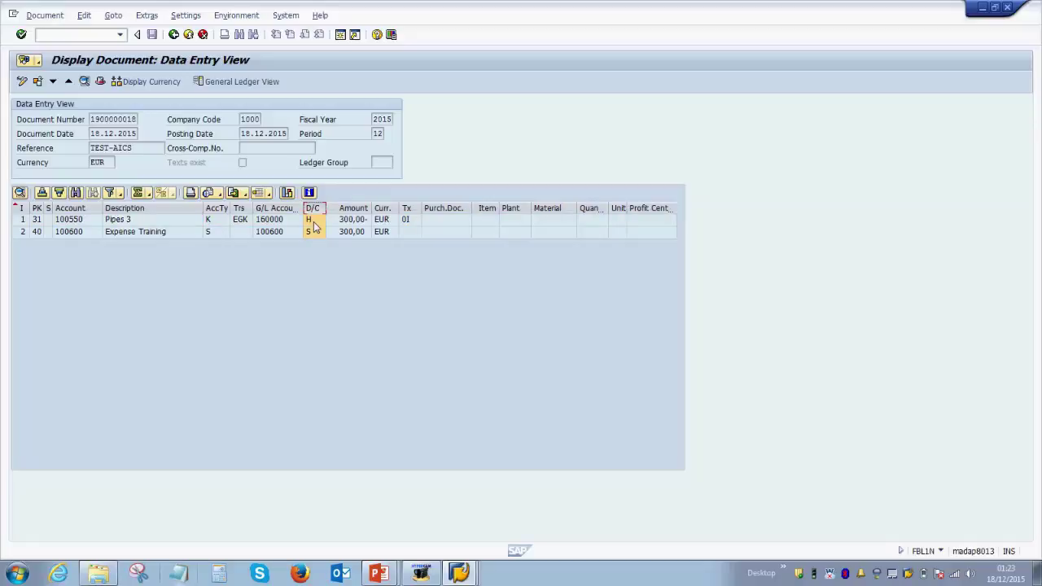
pyautogui.click(174, 37)
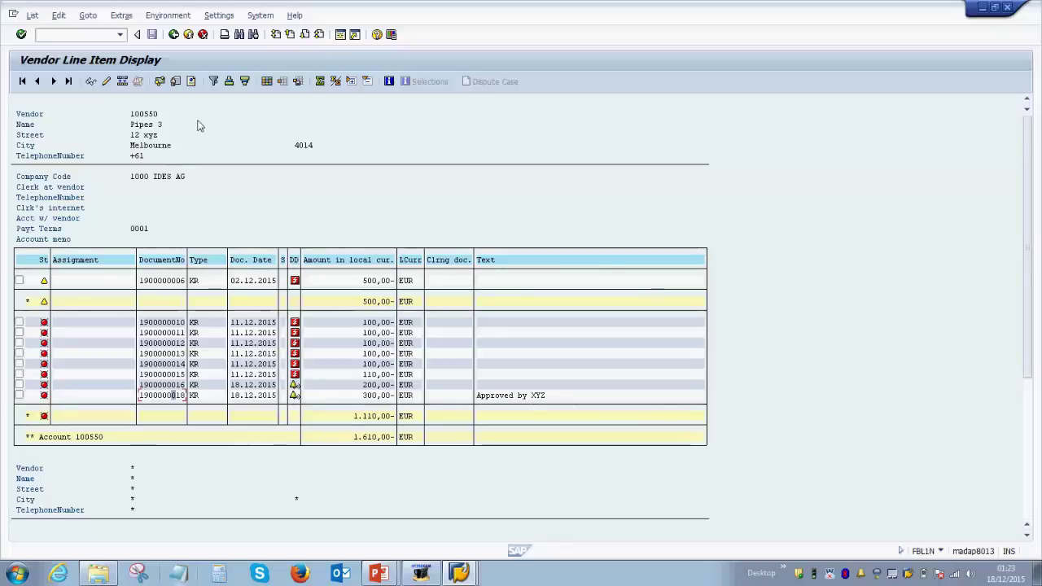
# Step: Start F110 Automatic Payment Transactions in a new session and set up a run dated 18.12.2015 with identification TEST1
pyautogui.click(340, 34)
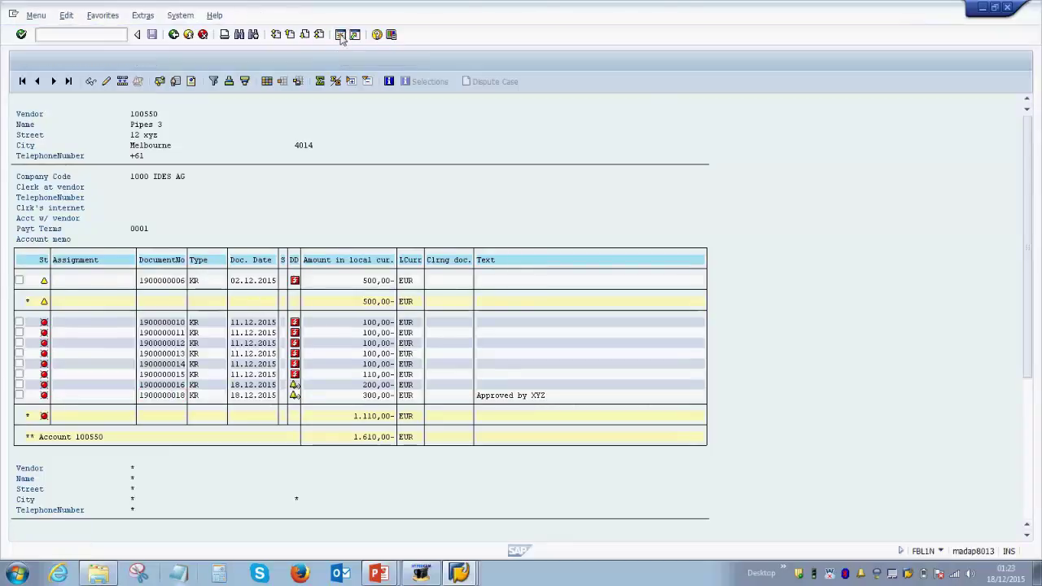
pyautogui.write('F110')
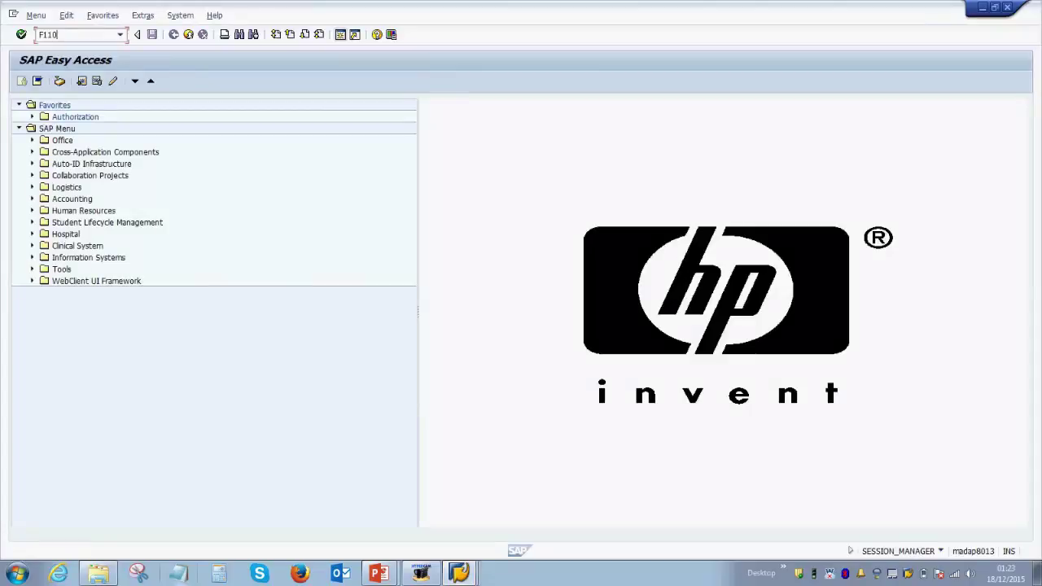
pyautogui.press('Return')
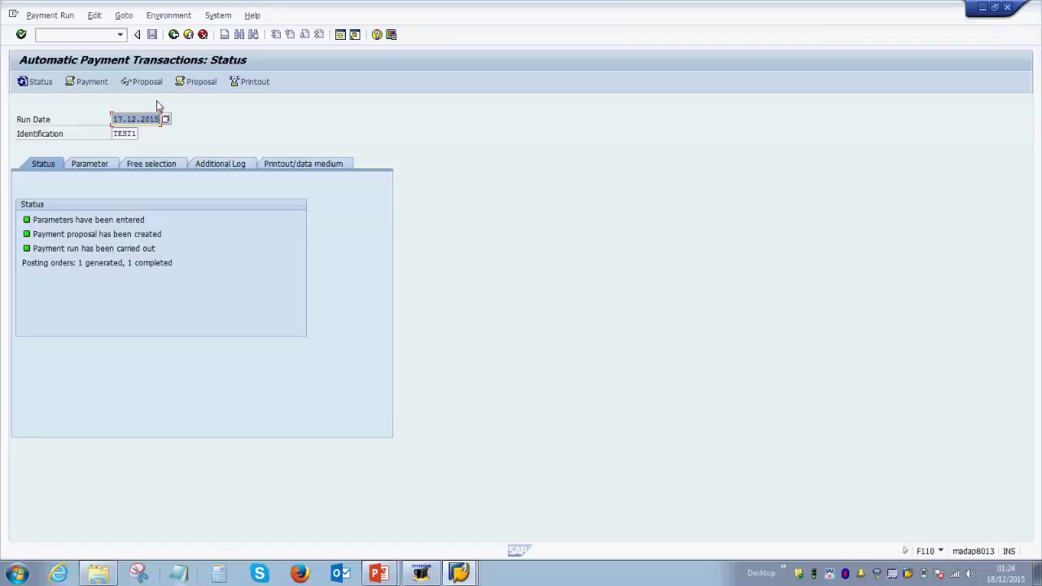
pyautogui.write('18')
pyautogui.press('Tab')
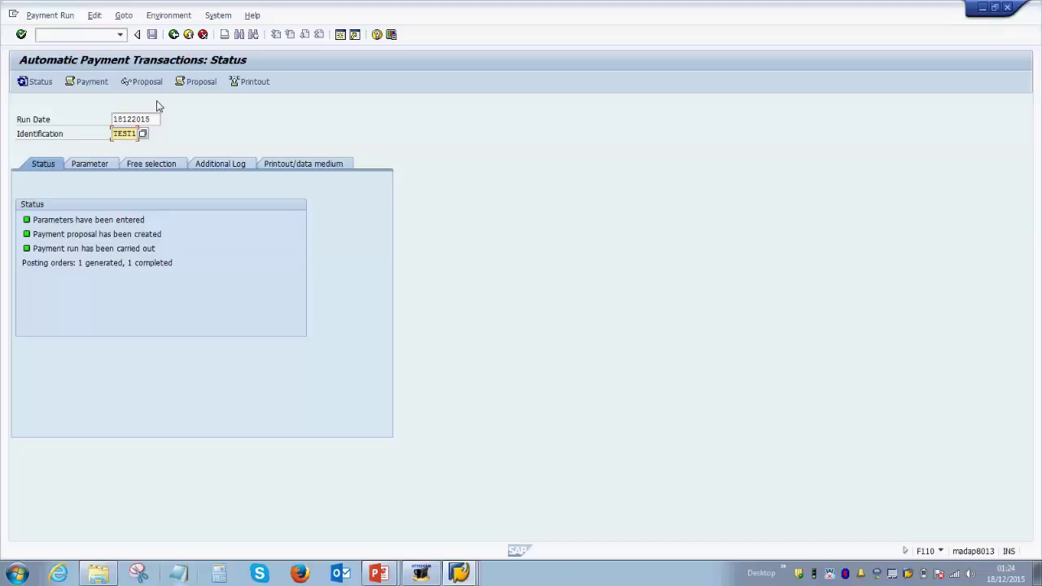
pyautogui.press('Return')
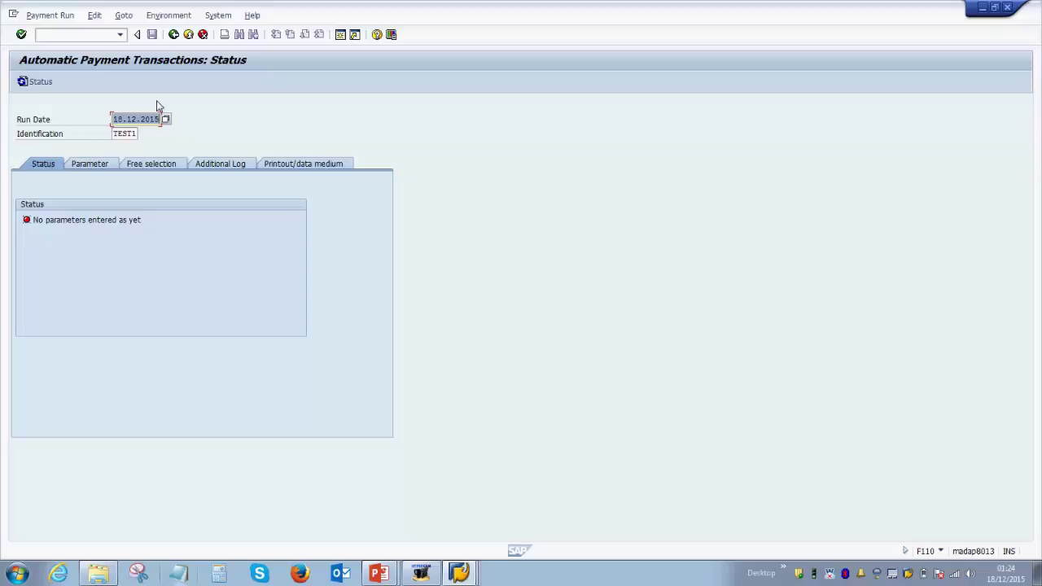
pyautogui.press('Tab')
pyautogui.press('BackSpace')
pyautogui.write('2')
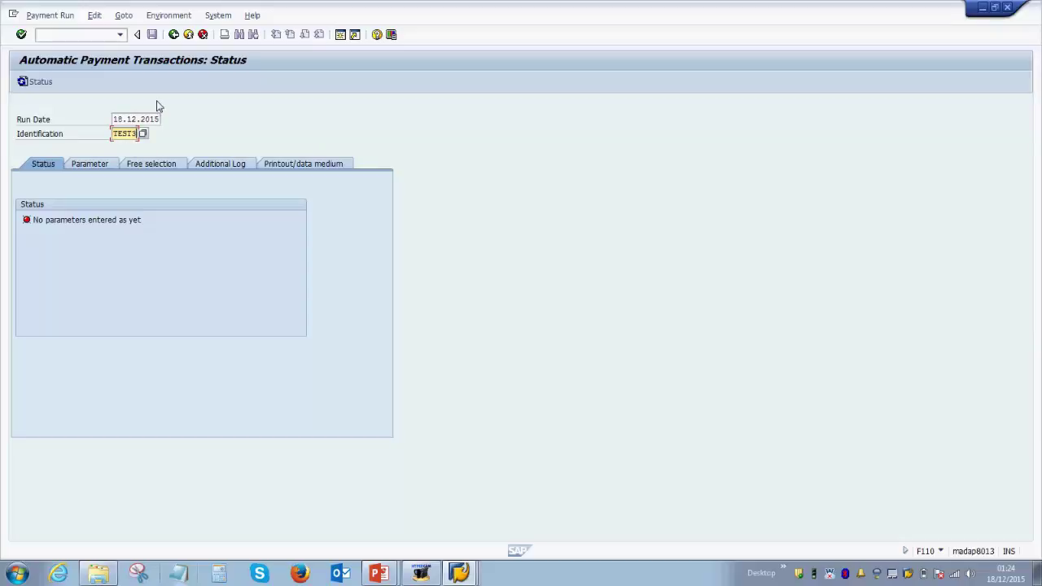
pyautogui.press('BackSpace')
pyautogui.write('1')
pyautogui.press('Escape')
pyautogui.hotkey('shift', 'Tab')
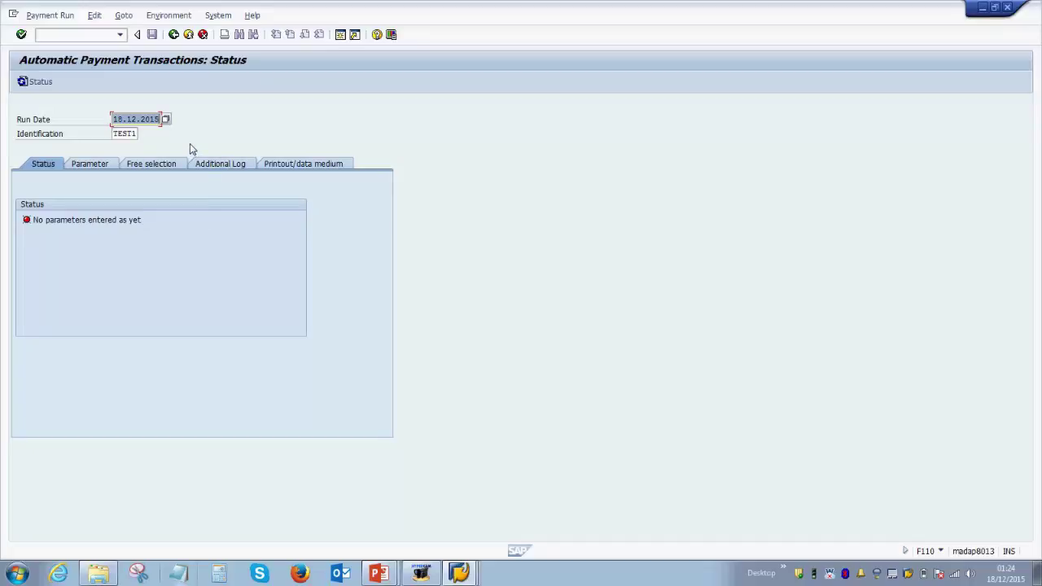
# Step: Open the payment run's parameters and enter company code 1000 in the payments control
pyautogui.click(91, 165)
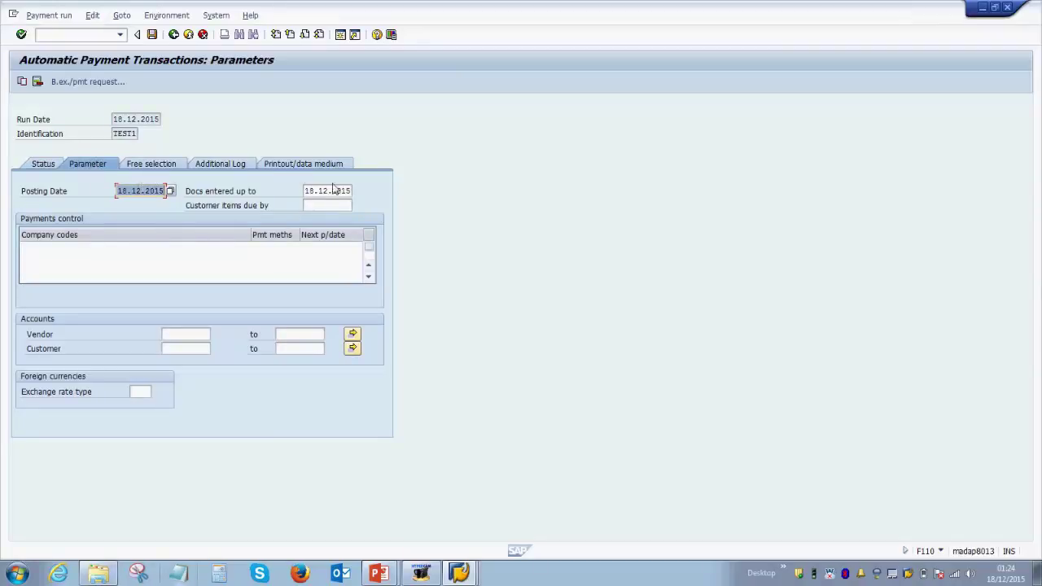
pyautogui.click(83, 249)
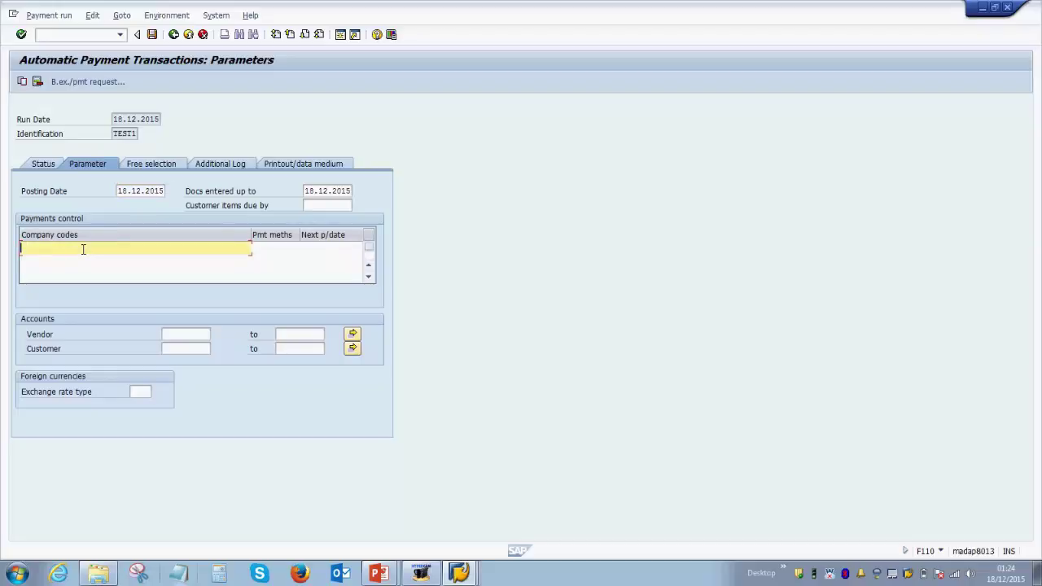
pyautogui.write('1000')
pyautogui.click(280, 250)
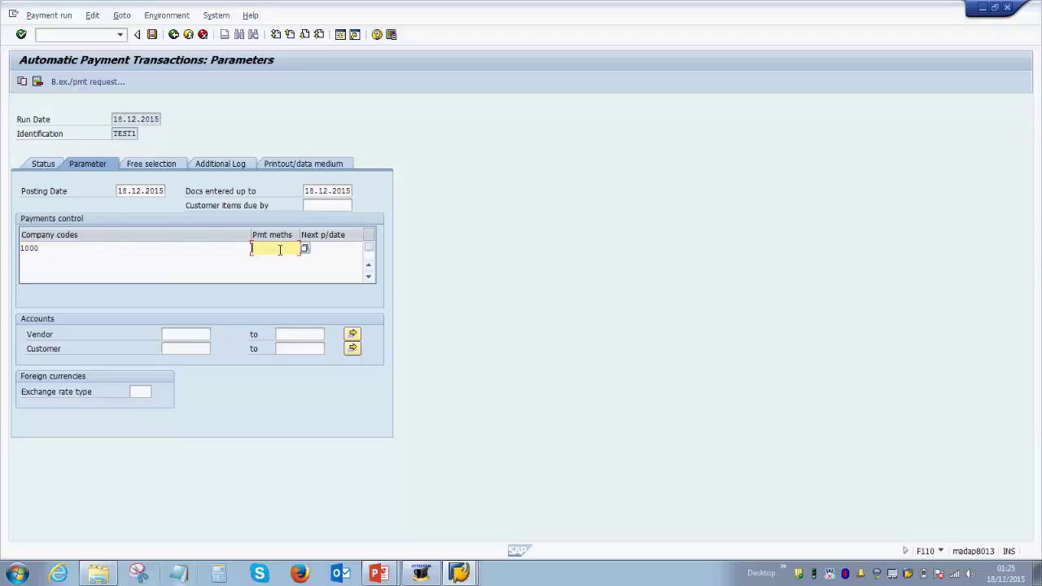
# Step: Display the vendor's company code payment transactions with FK03 in a new session
pyautogui.click(342, 36)
pyautogui.write('fk03')
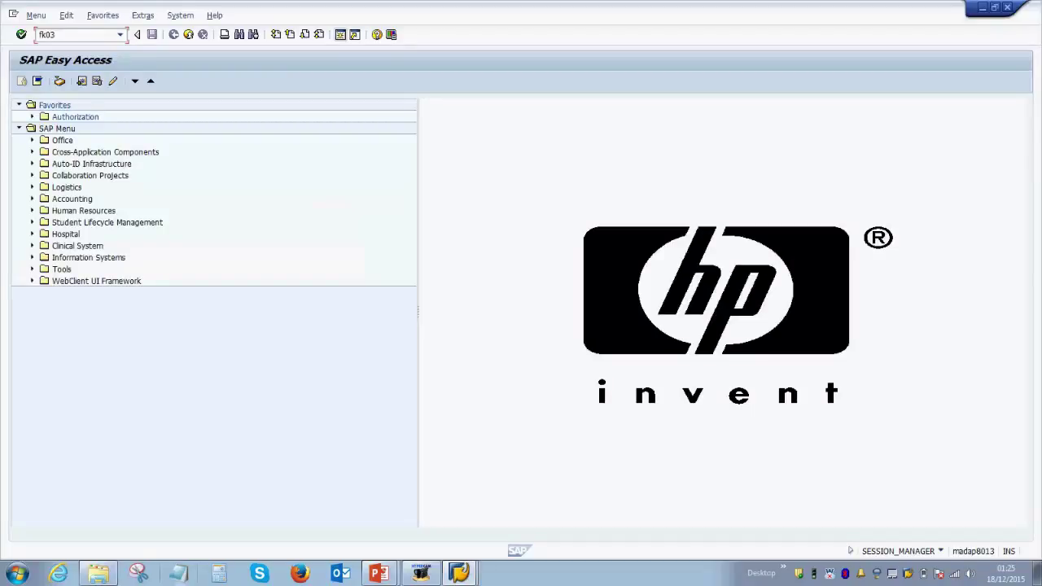
pyautogui.press('Return')
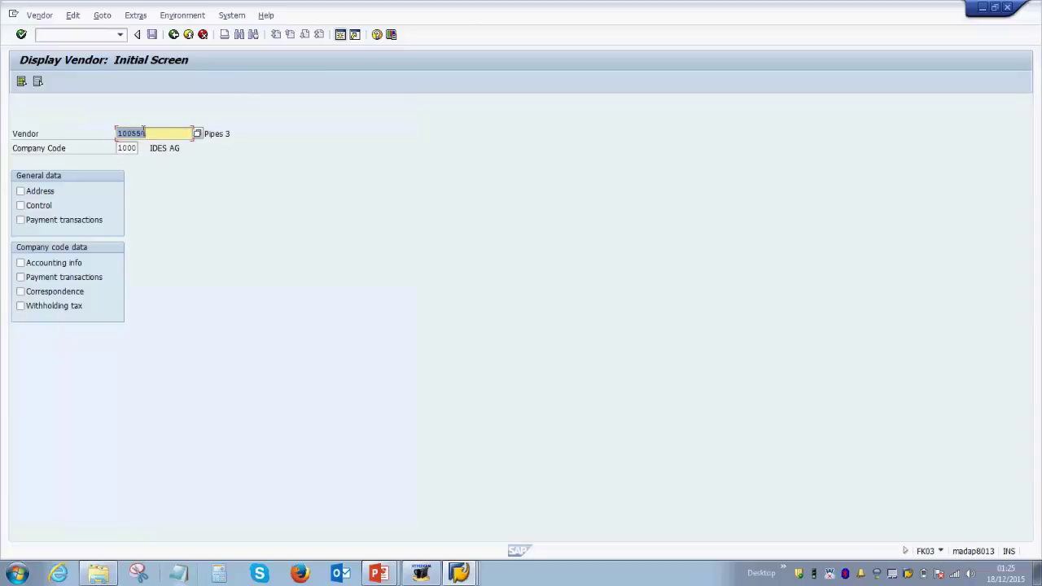
pyautogui.click(43, 278)
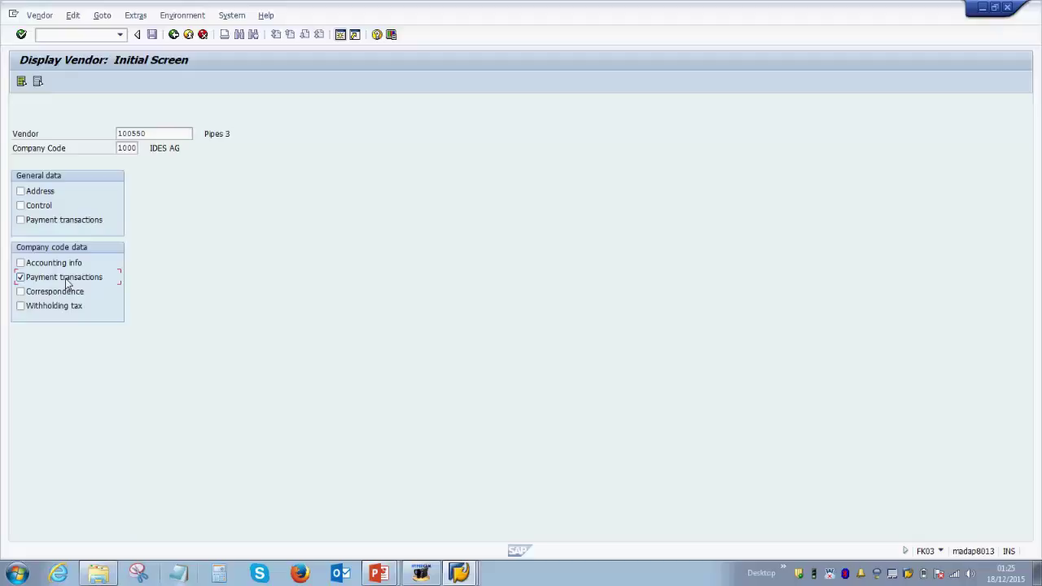
pyautogui.click(21, 34)
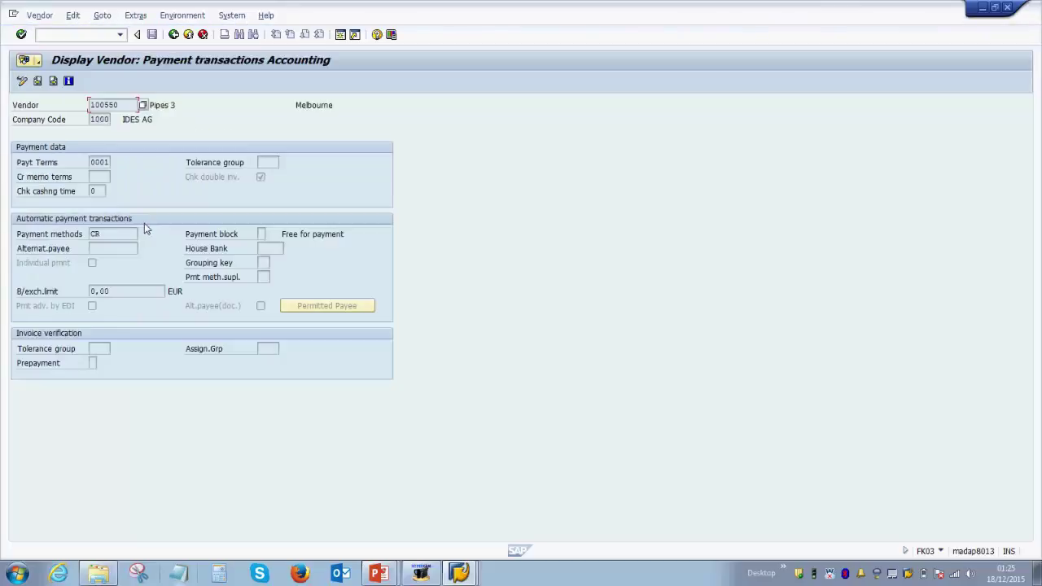
# Step: Examine the payment methods assigned to the vendor, and close the FK03 session to return to the payment run
pyautogui.click(126, 233)
pyautogui.click(143, 234)
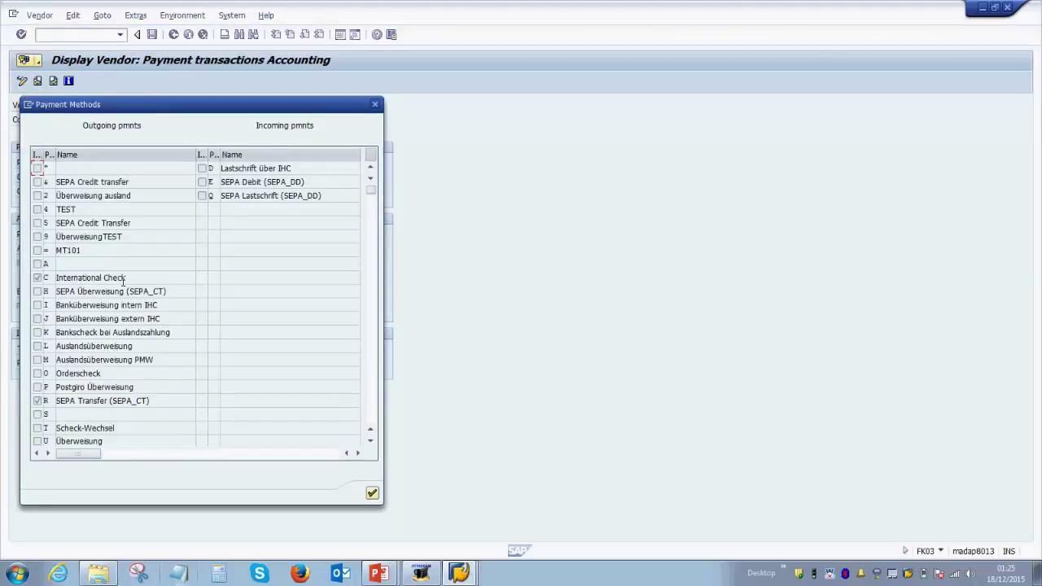
pyautogui.click(135, 277)
pyautogui.click(153, 400)
pyautogui.moveTo(157, 401); pyautogui.dragTo(55, 400)
pyautogui.click(56, 400)
pyautogui.click(375, 105)
pyautogui.click(1008, 8)
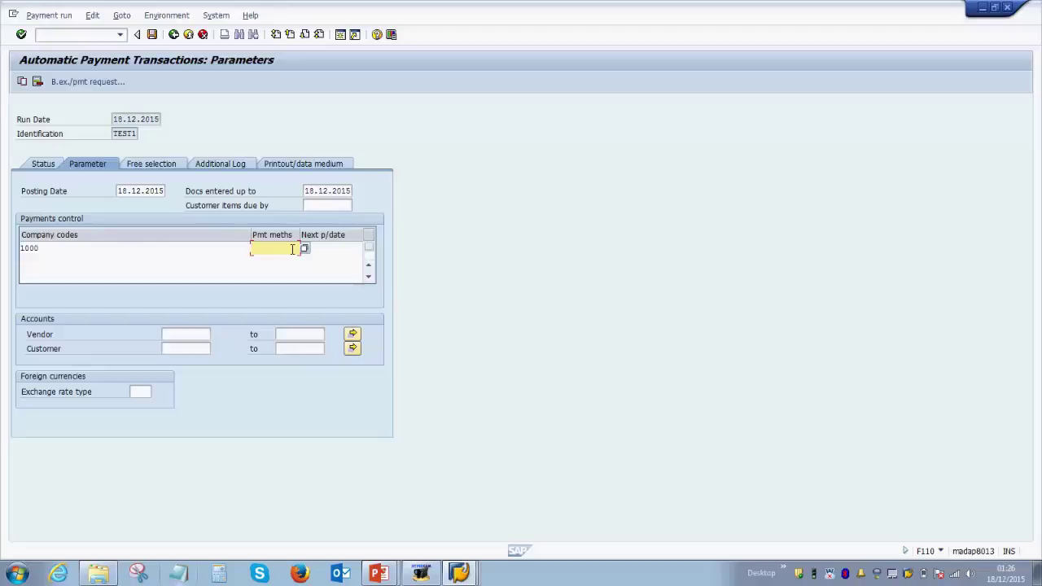
# Step: Set payment method R and next payment date 26.12.2015 for company code 1000, and go to the vendor account selection
pyautogui.write('B')
pyautogui.click(305, 249)
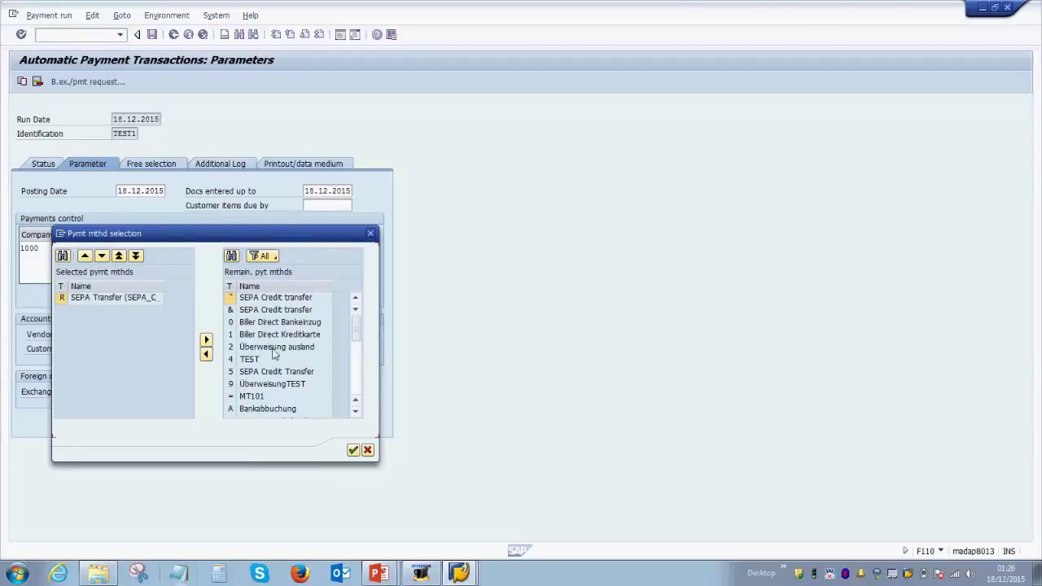
pyautogui.click(370, 234)
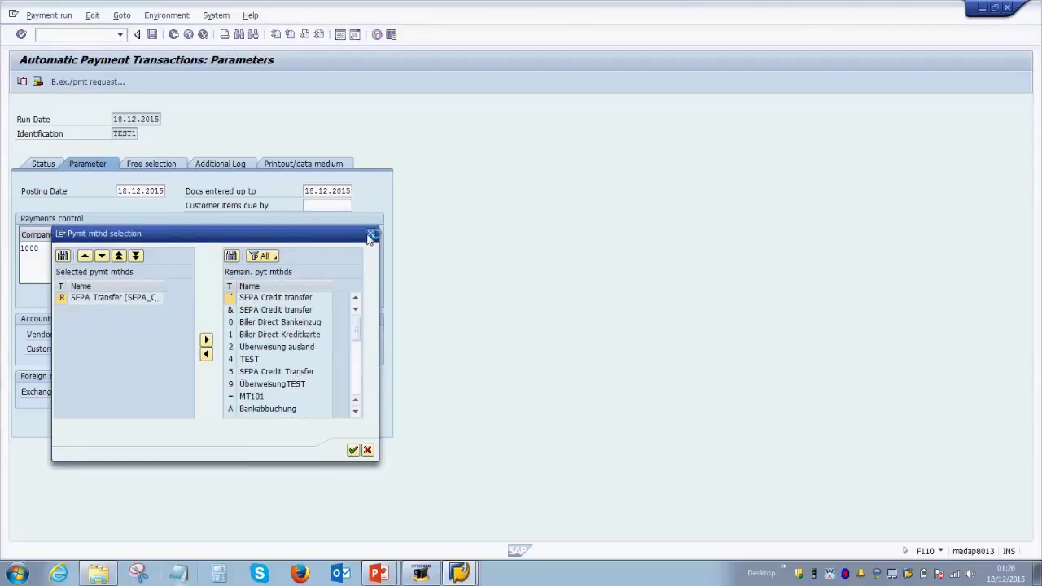
pyautogui.click(331, 249)
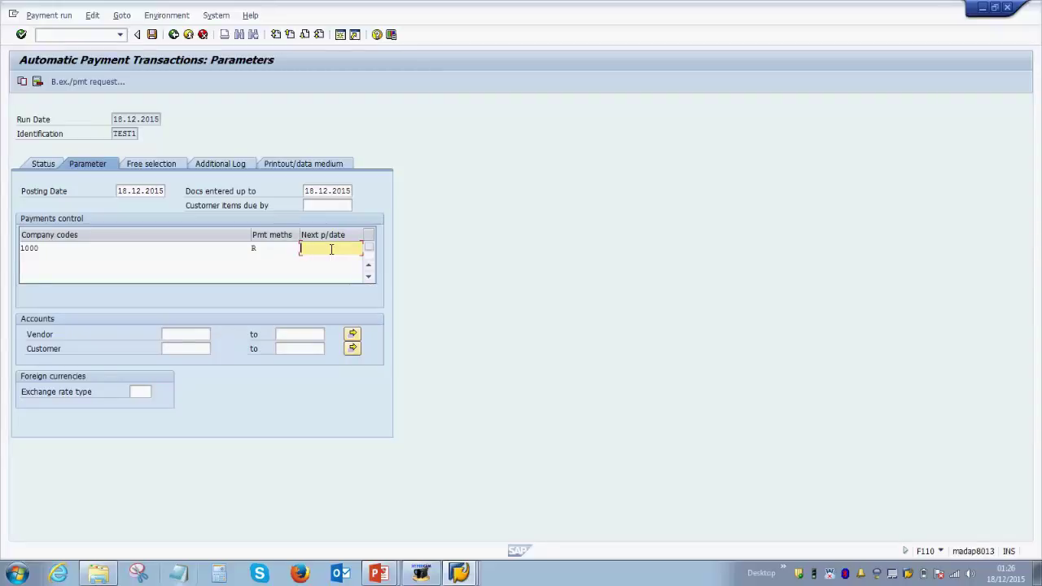
pyautogui.write('26.12.2015')
pyautogui.click(188, 335)
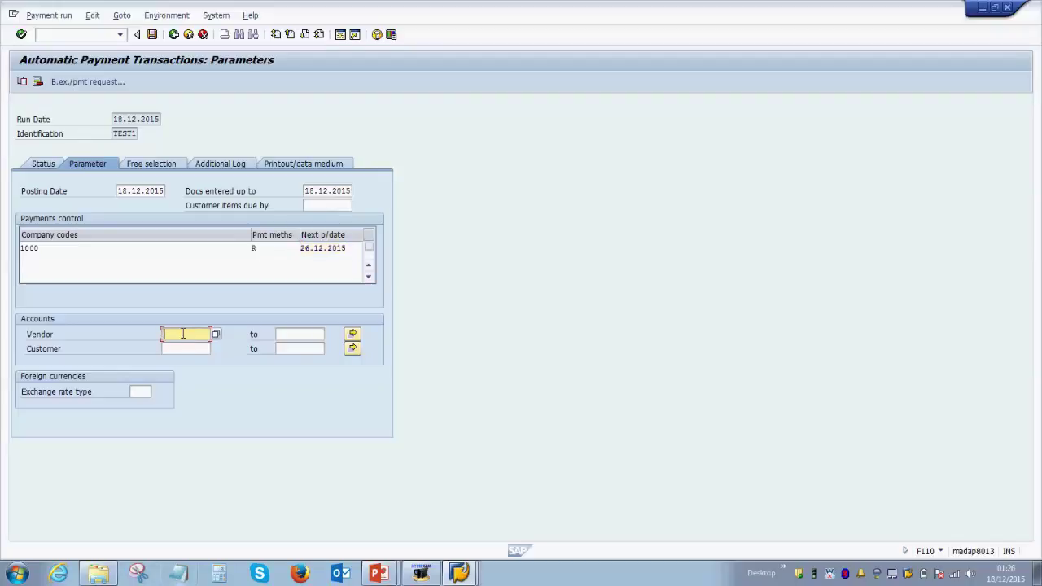
pyautogui.click(182, 334)
pyautogui.click(183, 346)
# Step: Restrict the run's free selection by Document Number to the 300 EUR invoice, copying its number from the FBL1N line item list
pyautogui.click(155, 165)
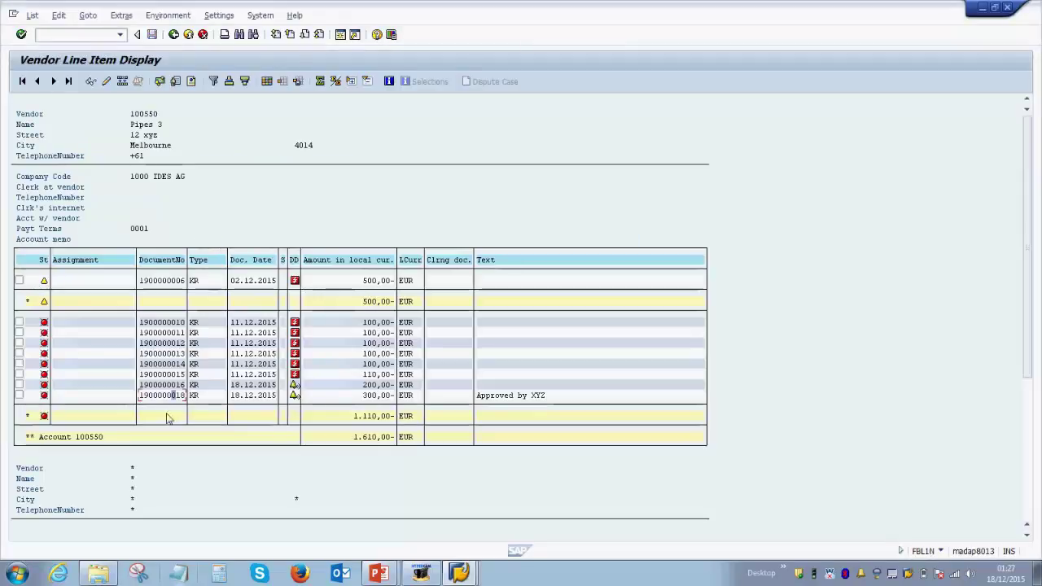
pyautogui.moveTo(141, 396); pyautogui.dragTo(191, 399)
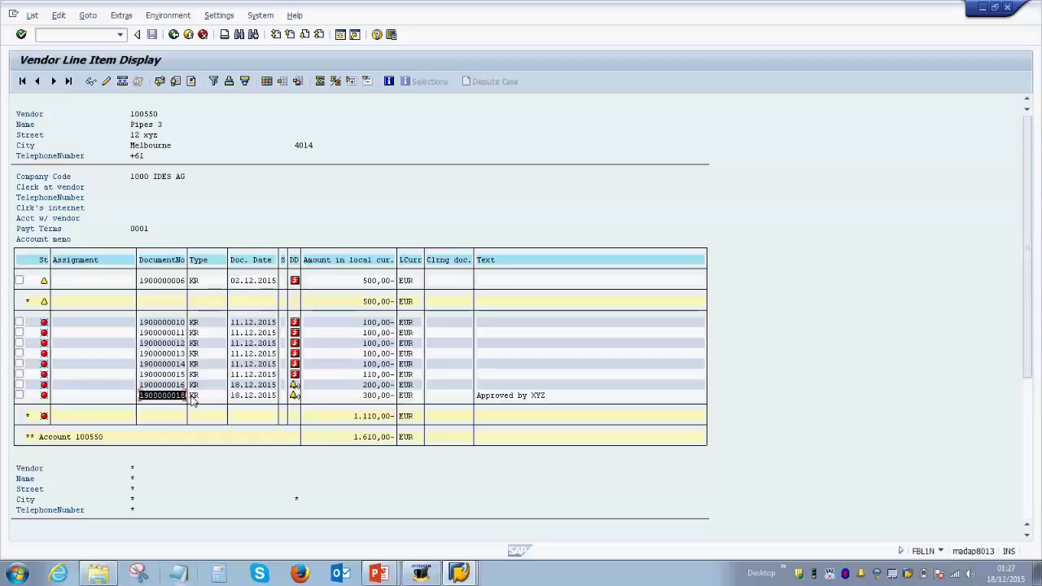
pyautogui.hotkey('alt', 'Tab')
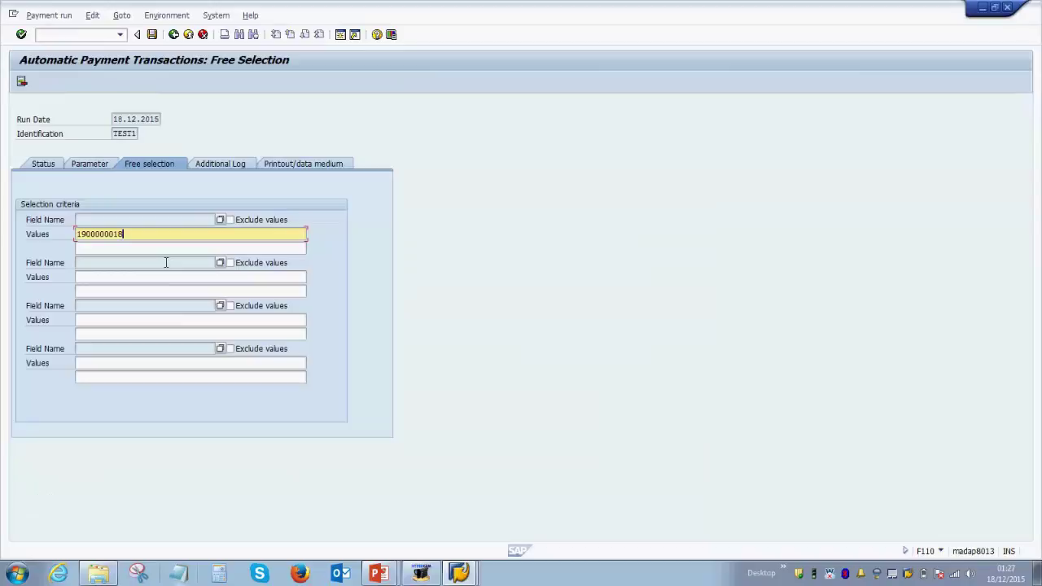
pyautogui.click(219, 221)
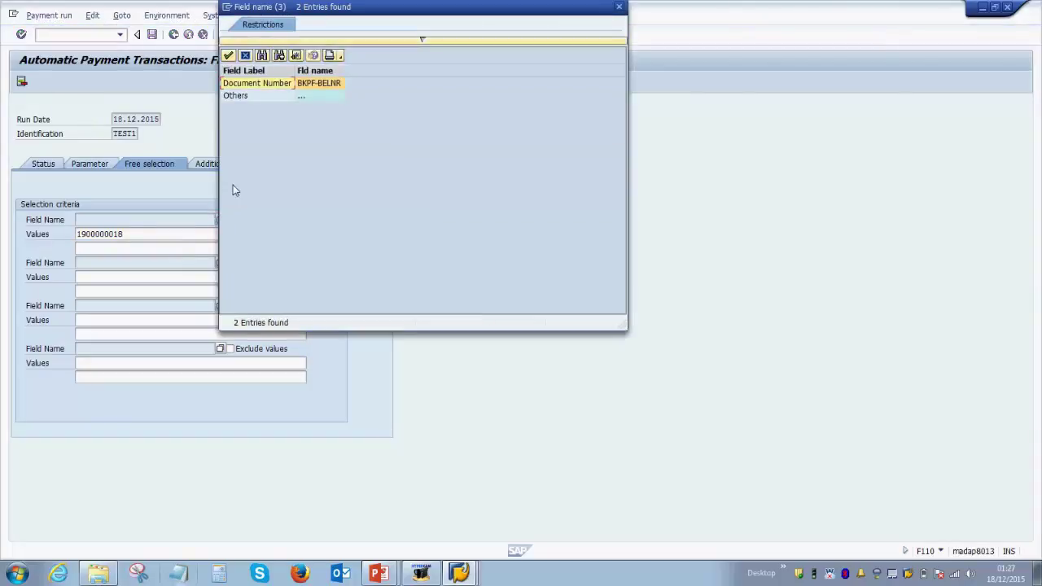
pyautogui.doubleClick(280, 84)
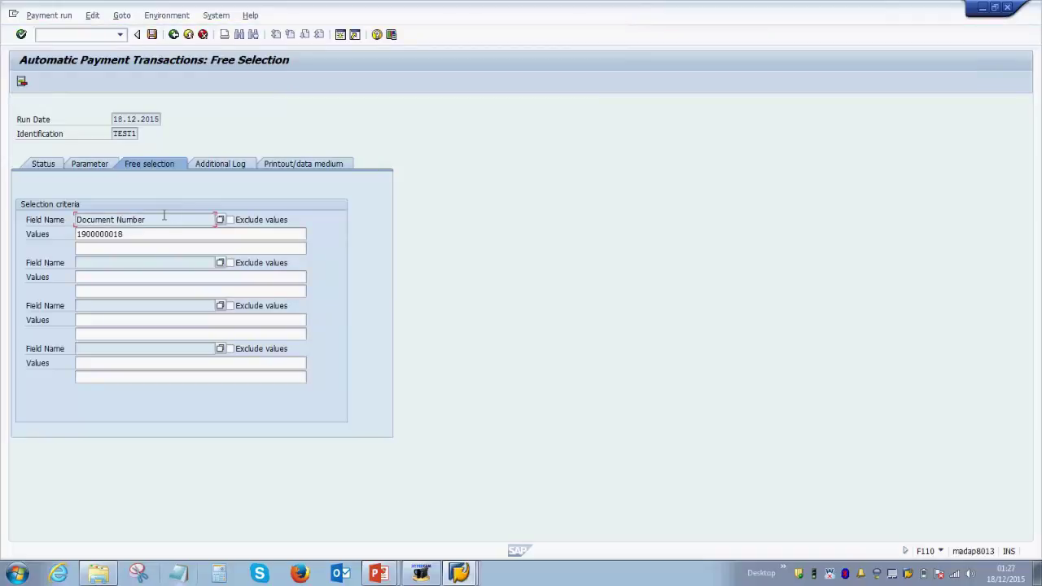
pyautogui.click(138, 234)
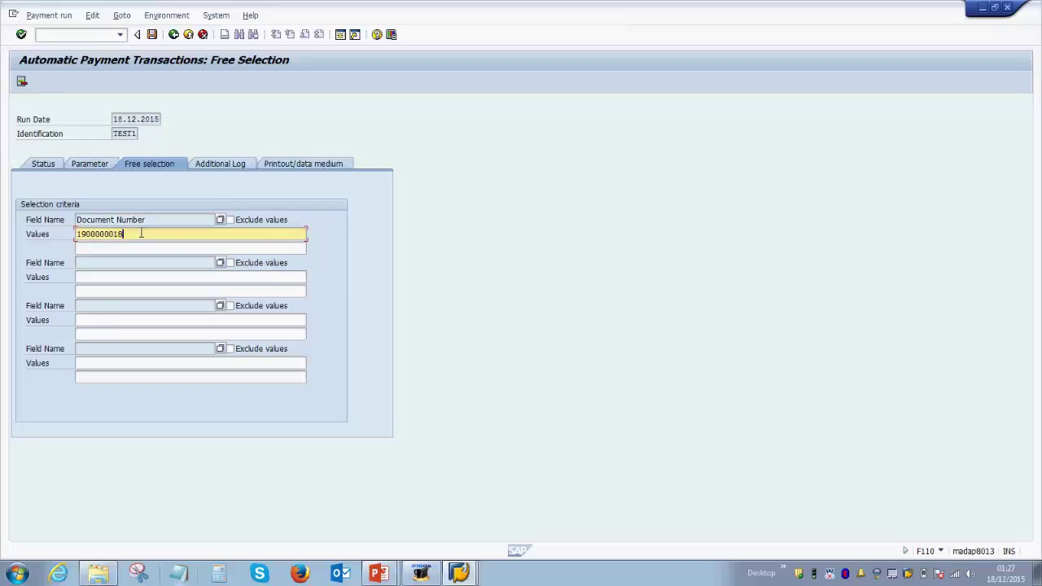
# Step: Enable additional logging for due date check, payment method selection if not successful, and line items of the payment documents
pyautogui.click(206, 171)
pyautogui.click(82, 220)
pyautogui.click(70, 251)
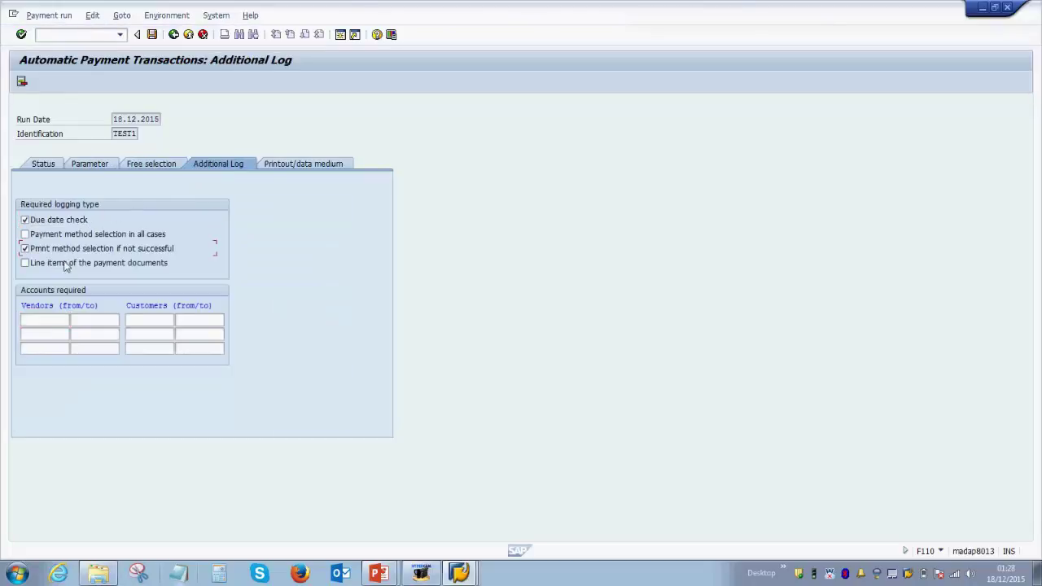
pyautogui.click(69, 264)
# Step: Enter the vendor's account as the required account for the additional log, save the run parameters, and return to the run status
pyautogui.click(46, 319)
pyautogui.write('1')
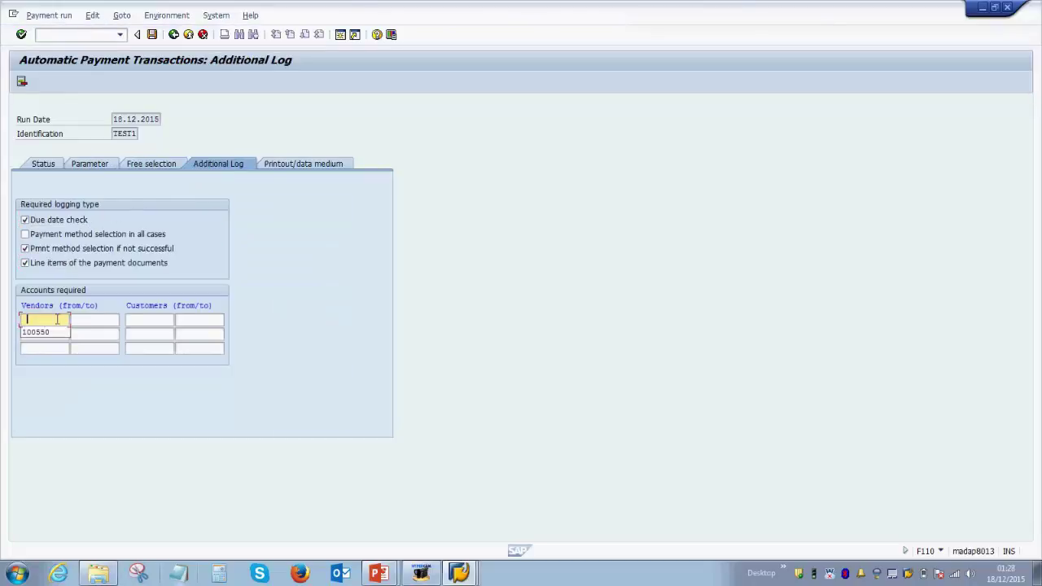
pyautogui.click(49, 330)
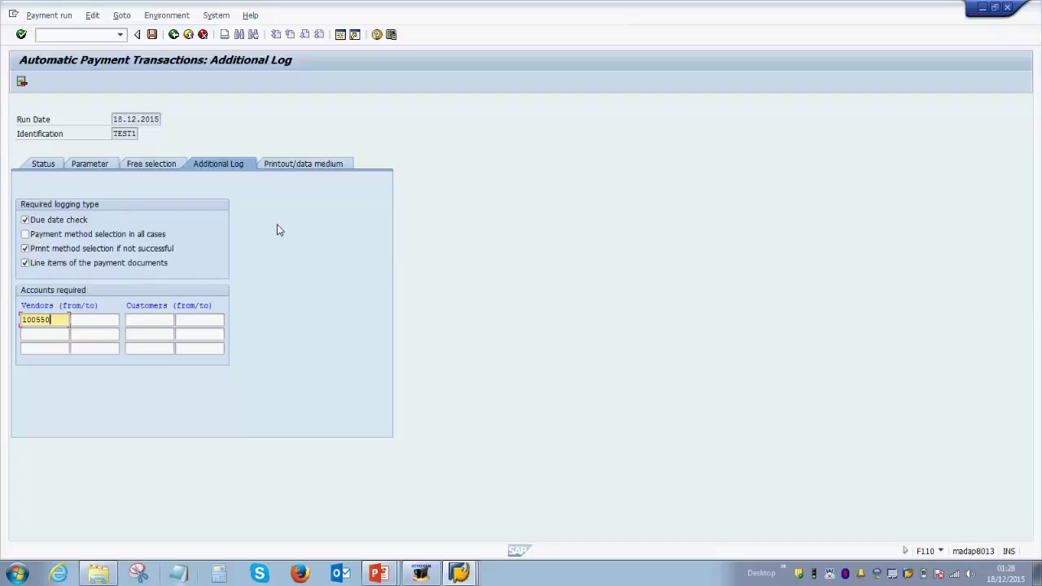
pyautogui.click(152, 35)
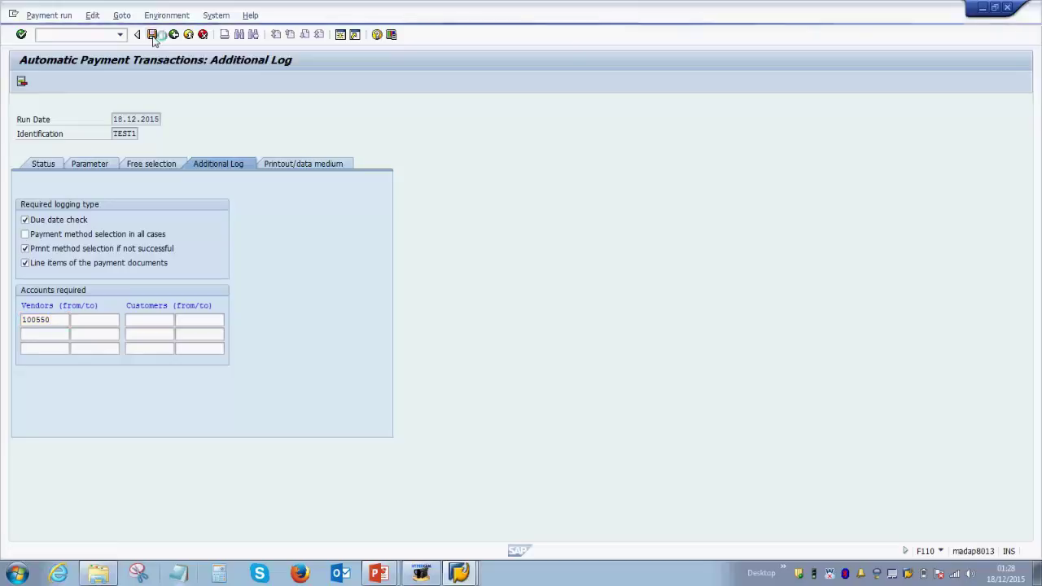
pyautogui.click(43, 163)
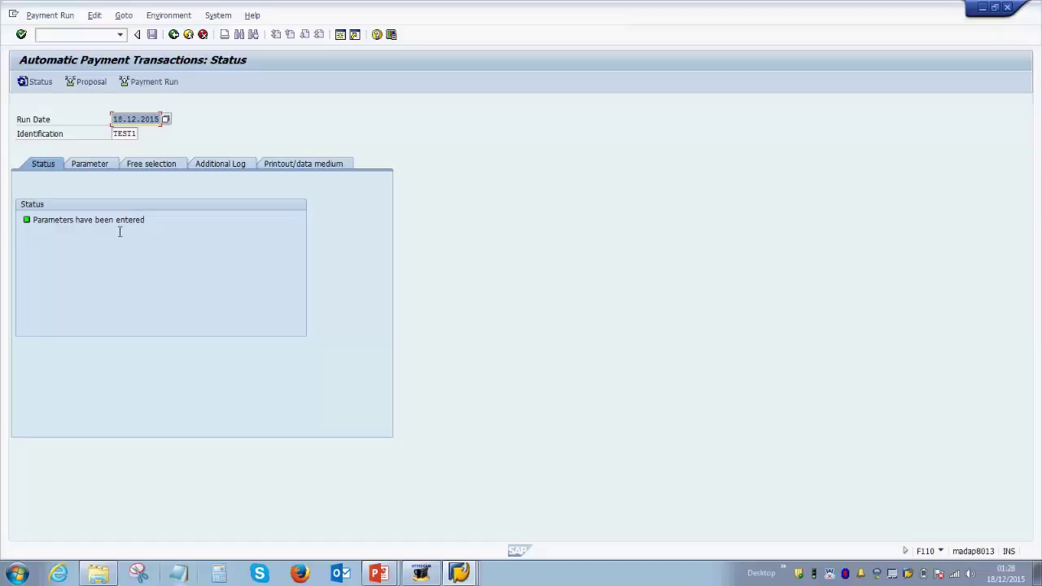
# Step: Schedule the payment proposal to start immediately without creating a payment medium, and refresh the run status
pyautogui.click(91, 81)
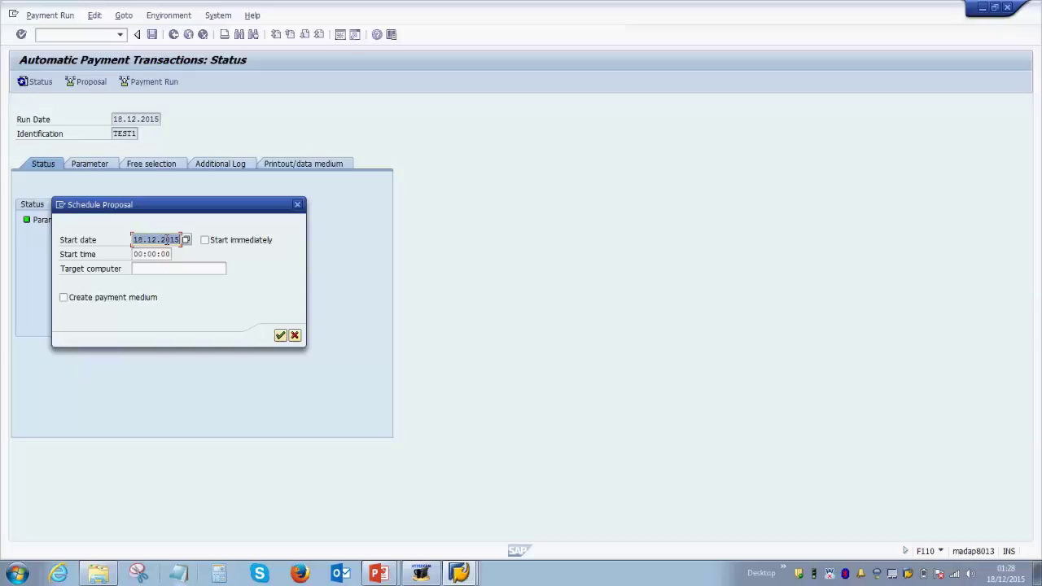
pyautogui.click(243, 244)
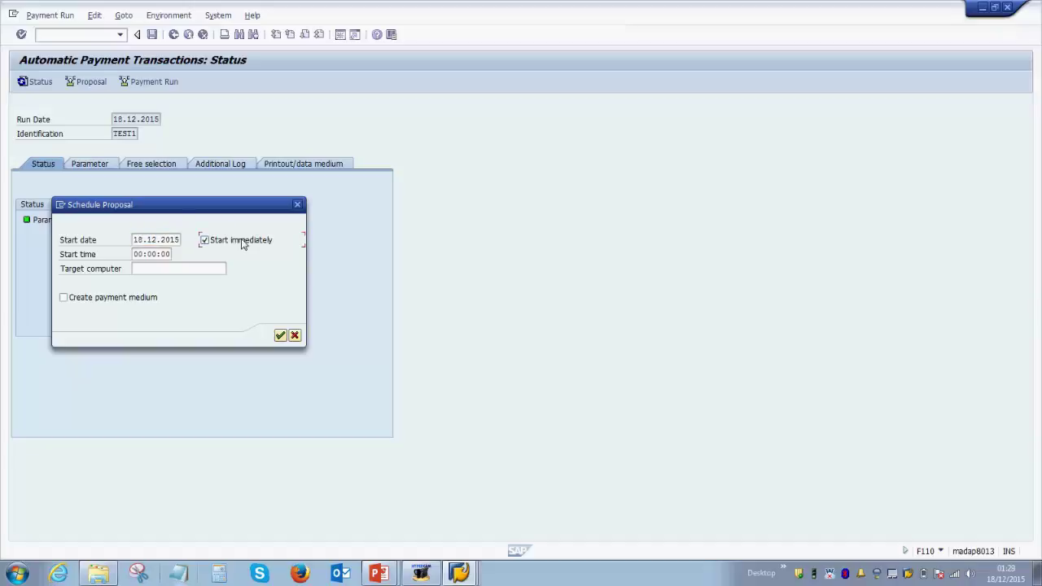
pyautogui.click(280, 336)
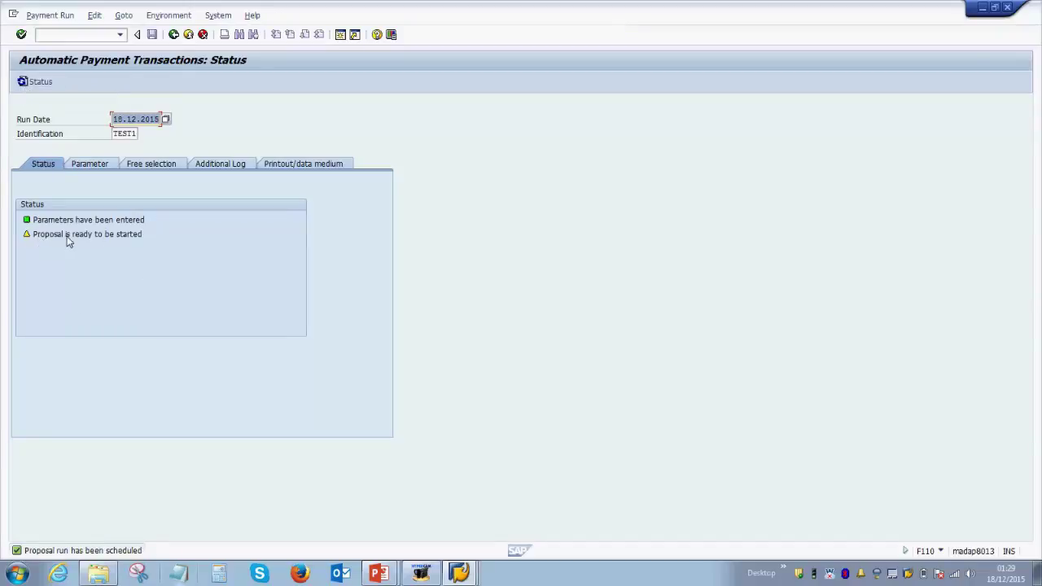
pyautogui.click(34, 84)
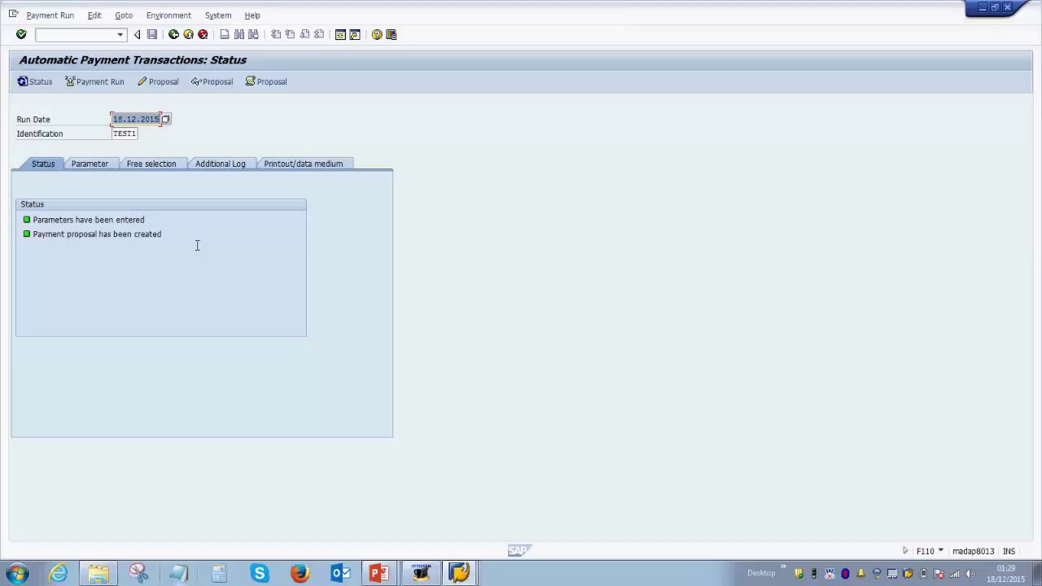
# Step: Display the payment proposal, examine the proposed payment's vendor, name and amount, and return to the run status
pyautogui.click(215, 85)
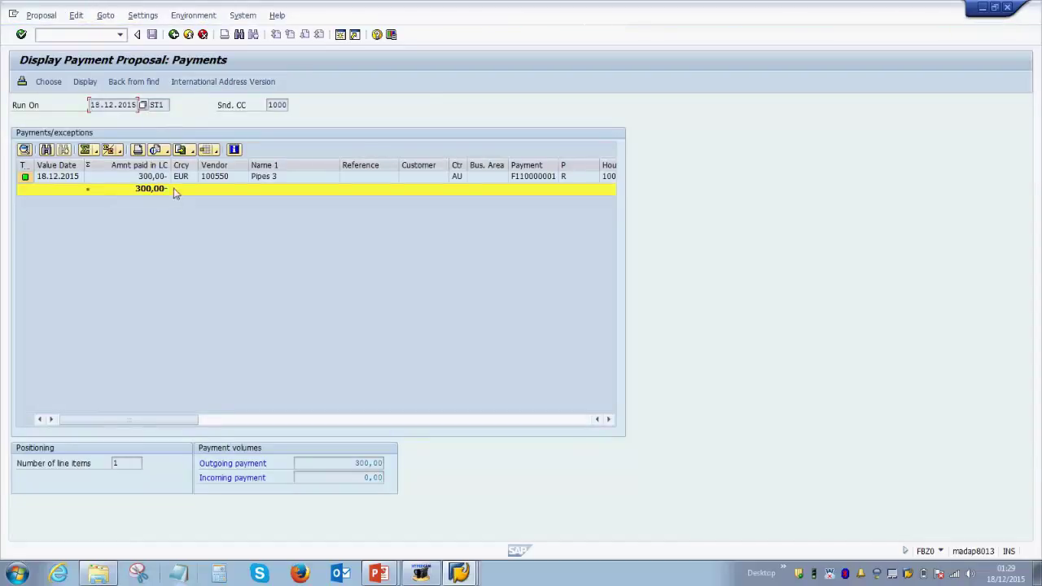
pyautogui.click(210, 179)
pyautogui.click(272, 181)
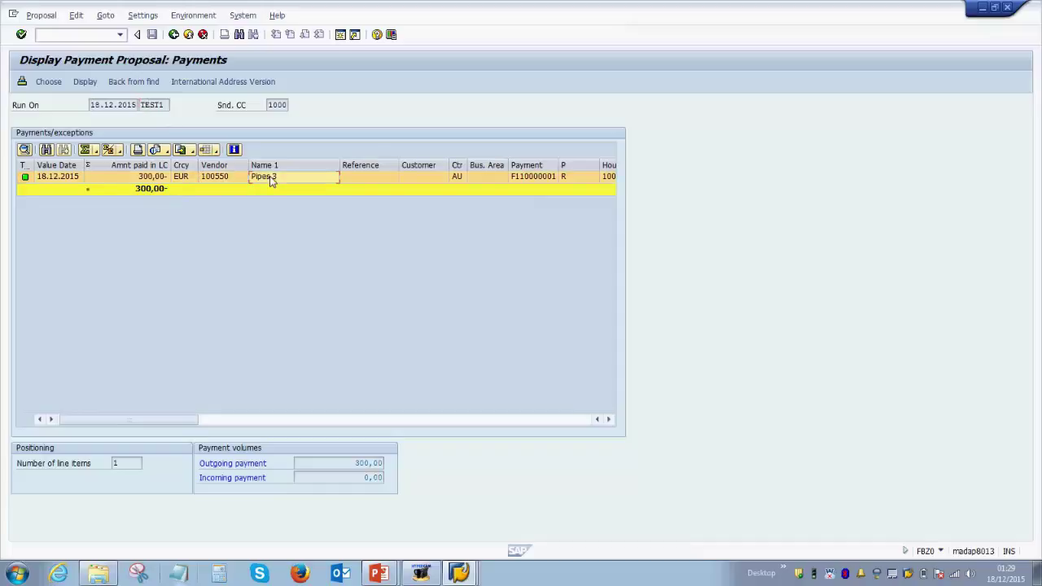
pyautogui.click(152, 179)
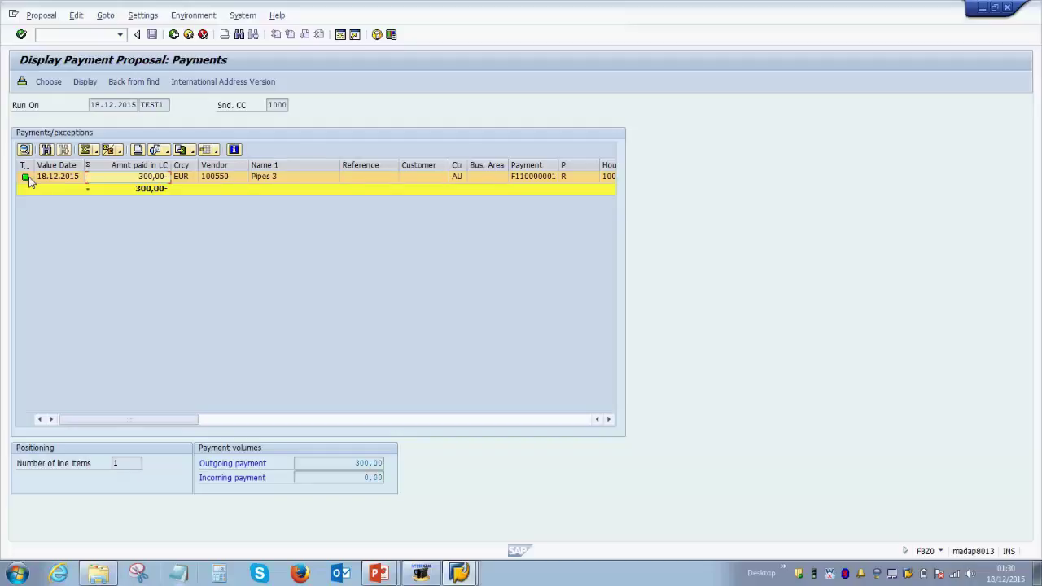
pyautogui.click(173, 35)
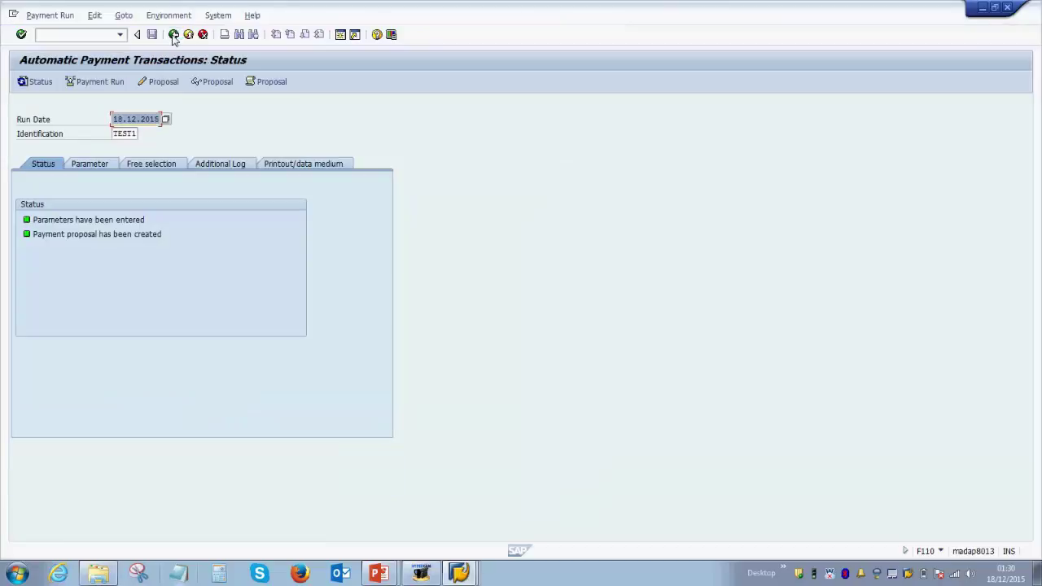
# Step: Open the proposal log and examine the invoice's document number, its payment deadline and the next payment date
pyautogui.click(271, 82)
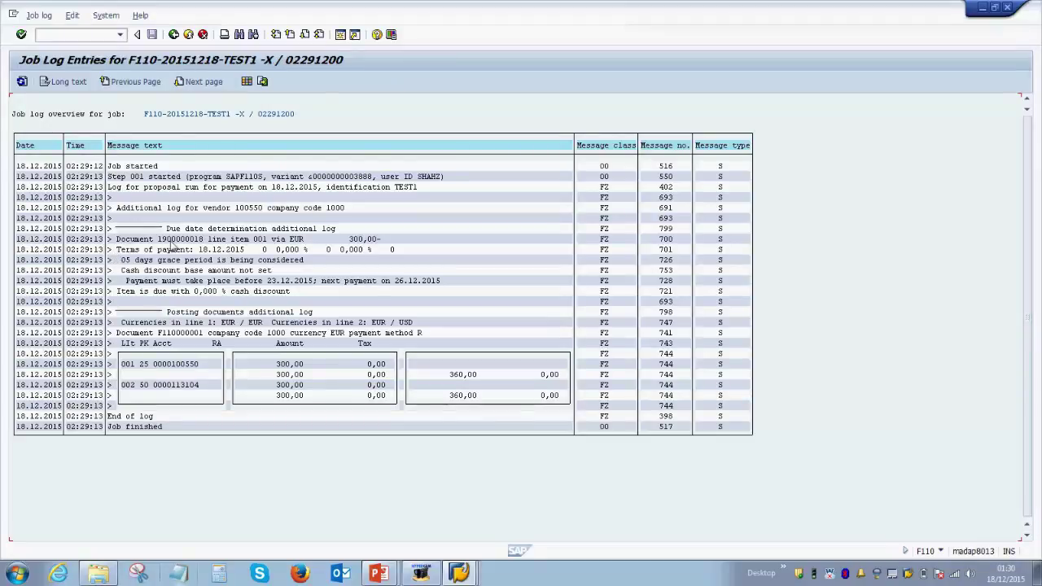
pyautogui.moveTo(159, 244); pyautogui.dragTo(205, 245)
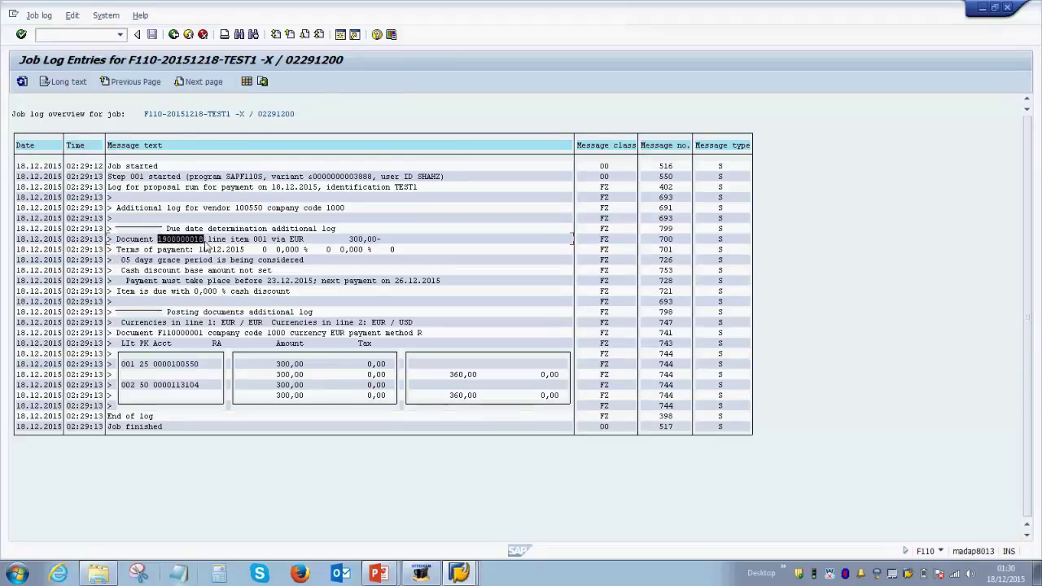
pyautogui.hotkey('ctrl', 'c')
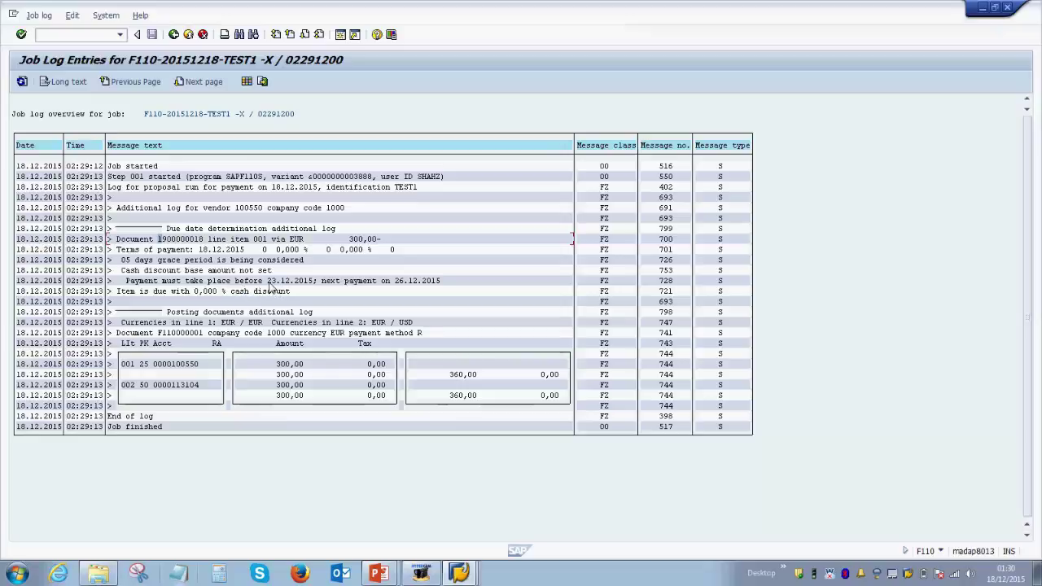
pyautogui.click(269, 282)
pyautogui.moveTo(269, 284); pyautogui.dragTo(294, 288)
pyautogui.click(294, 288)
pyautogui.moveTo(395, 285); pyautogui.dragTo(442, 287)
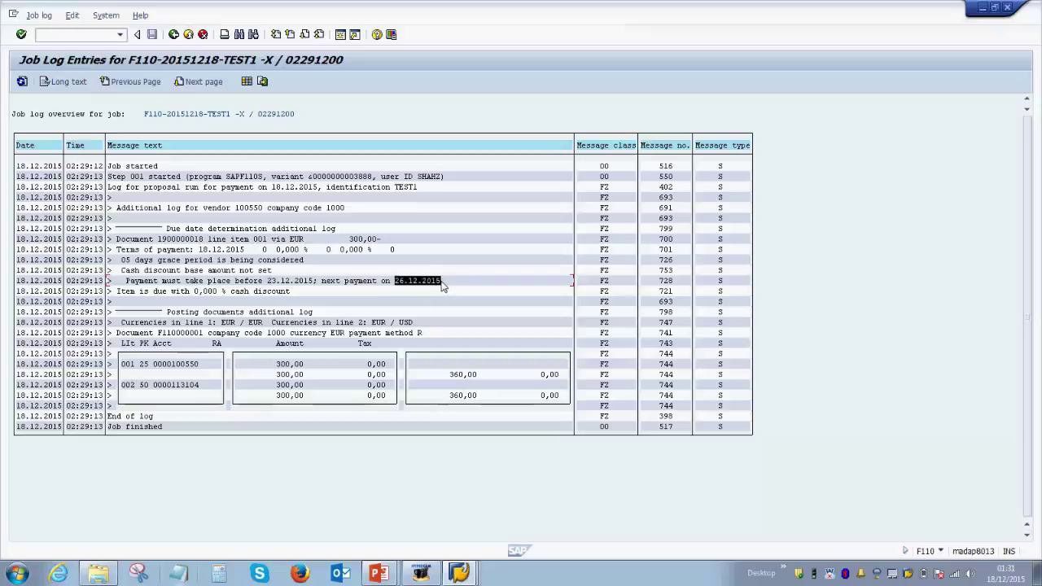
pyautogui.hotkey('ctrl', 'c')
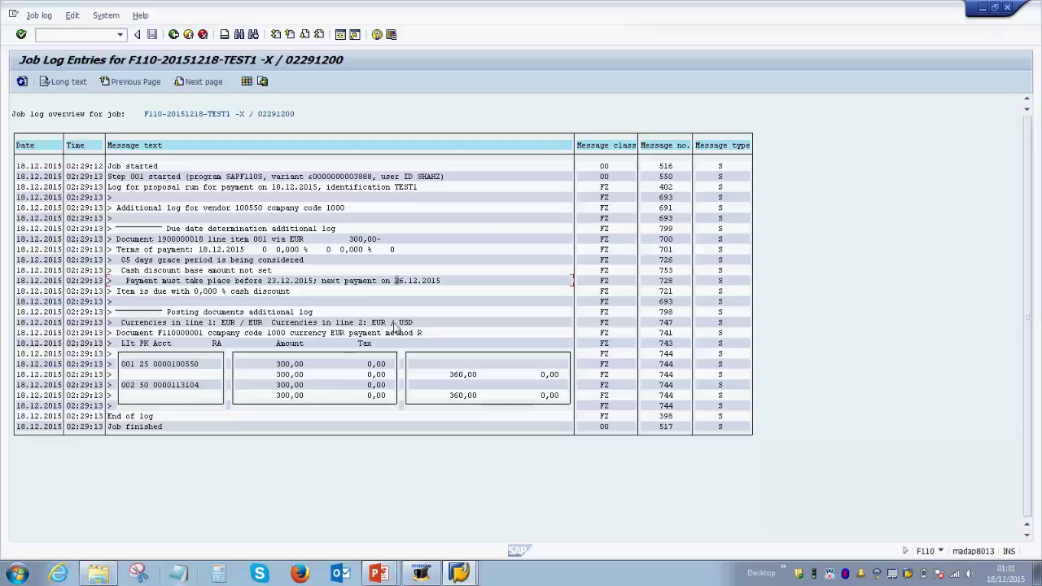
# Step: Examine the posting amounts in both currencies and the posted accounts in the proposal log, and return to the run status
pyautogui.moveTo(279, 366); pyautogui.dragTo(309, 370)
pyautogui.hotkey('ctrl', 'c')
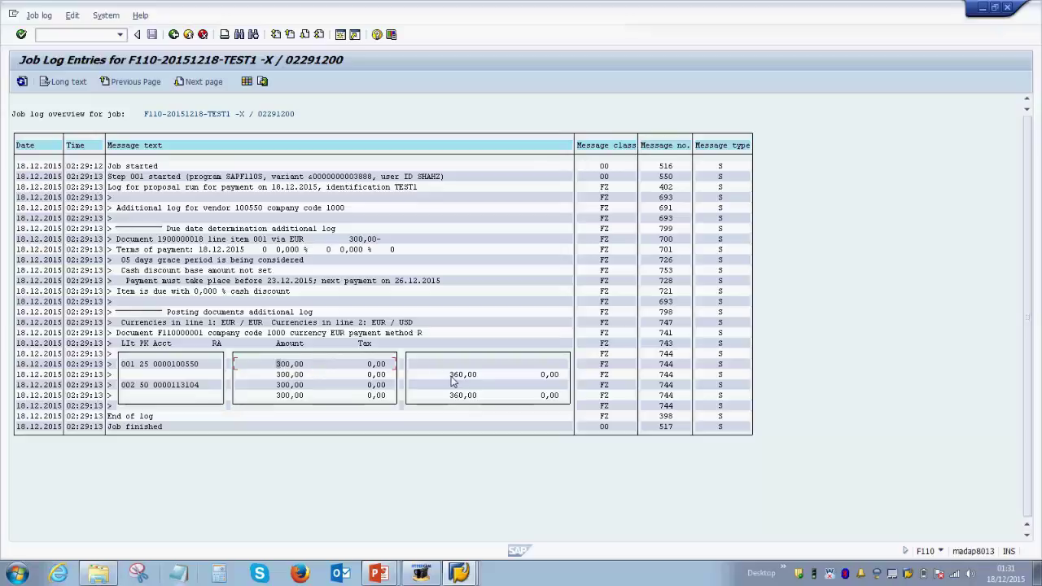
pyautogui.moveTo(450, 376); pyautogui.dragTo(479, 376)
pyautogui.hotkey('ctrl', 'c')
pyautogui.moveTo(171, 366); pyautogui.dragTo(207, 372)
pyautogui.hotkey('ctrl', 'c')
pyautogui.moveTo(171, 387); pyautogui.dragTo(209, 391)
pyautogui.hotkey('ctrl', 'c')
pyautogui.click(174, 35)
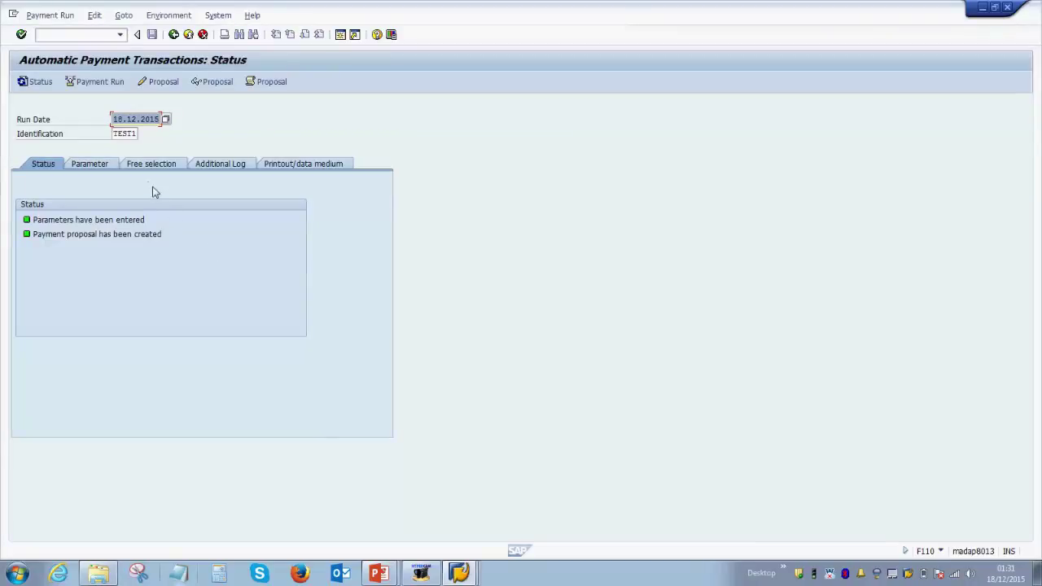
# Step: Schedule the payment run to start immediately with start date 18.12.2015, and refresh the status until the run is carried out
pyautogui.click(98, 82)
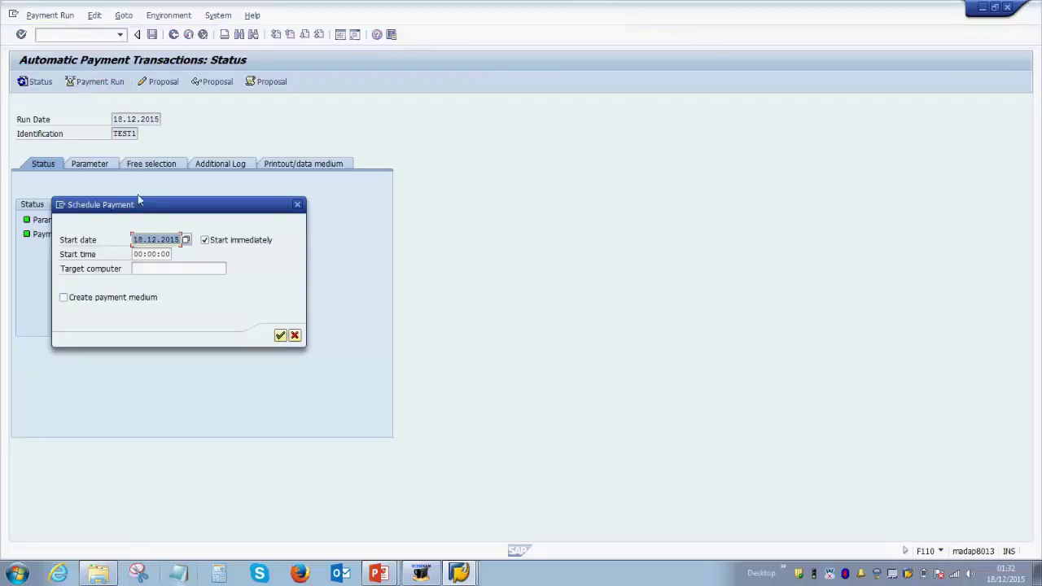
pyautogui.click(141, 239)
pyautogui.click(147, 253)
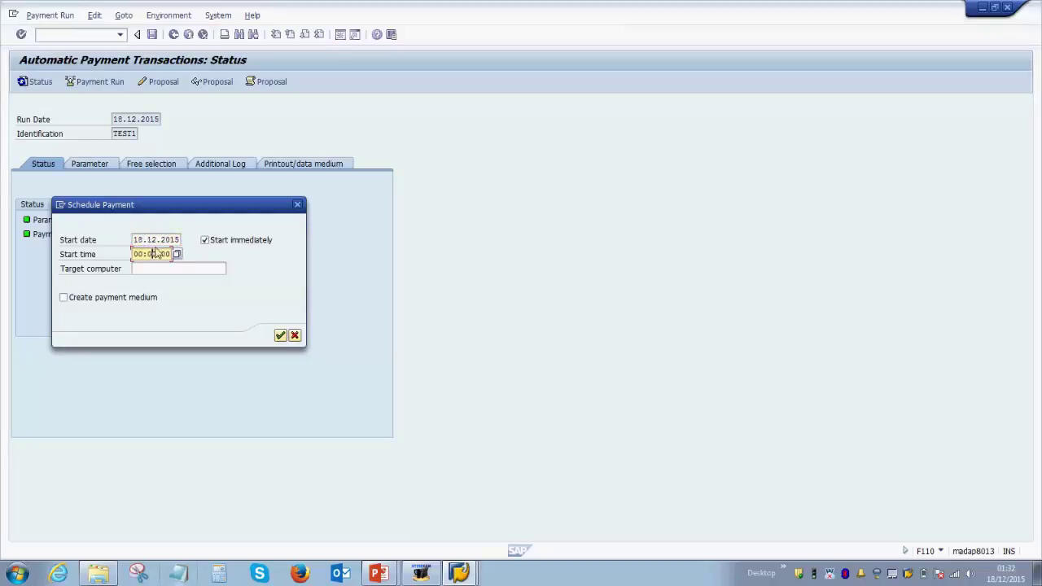
pyautogui.click(157, 239)
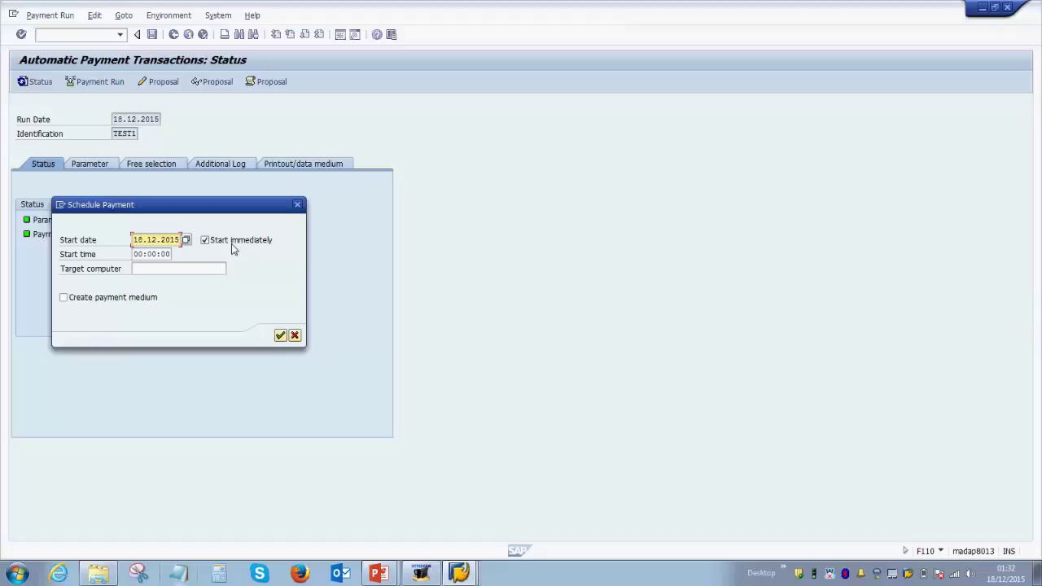
pyautogui.click(280, 336)
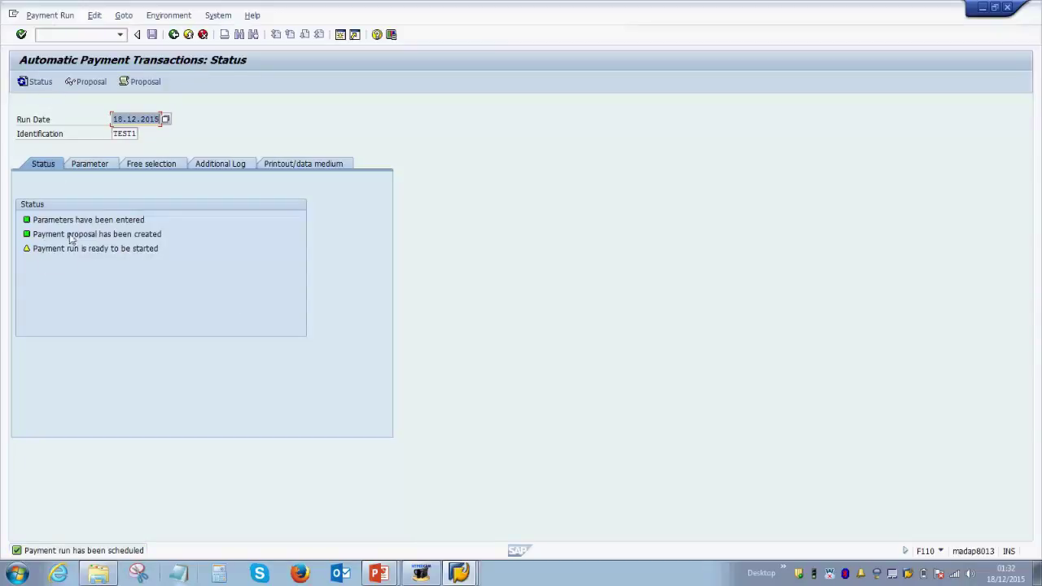
pyautogui.click(37, 83)
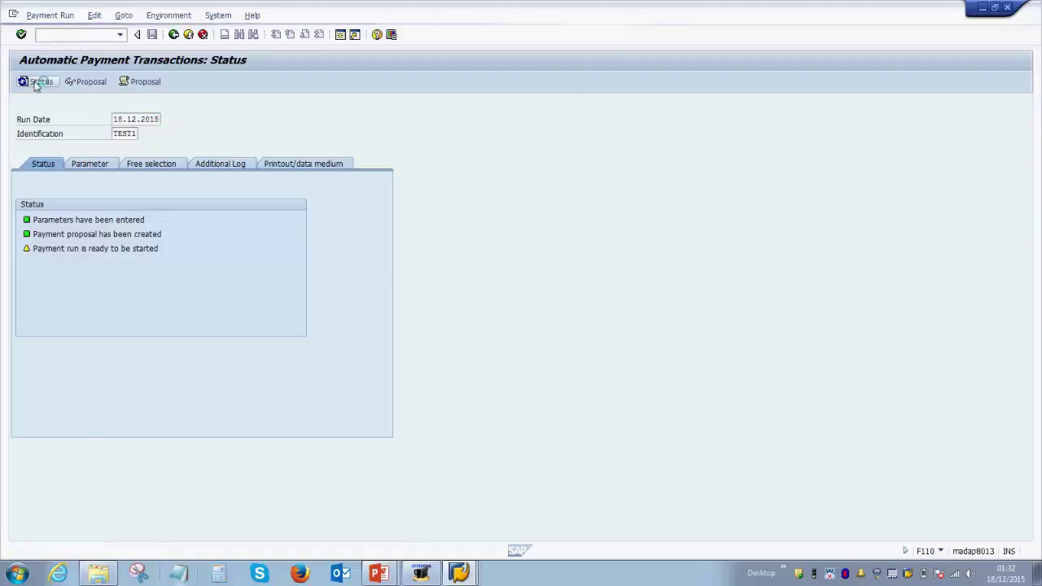
pyautogui.click(35, 86)
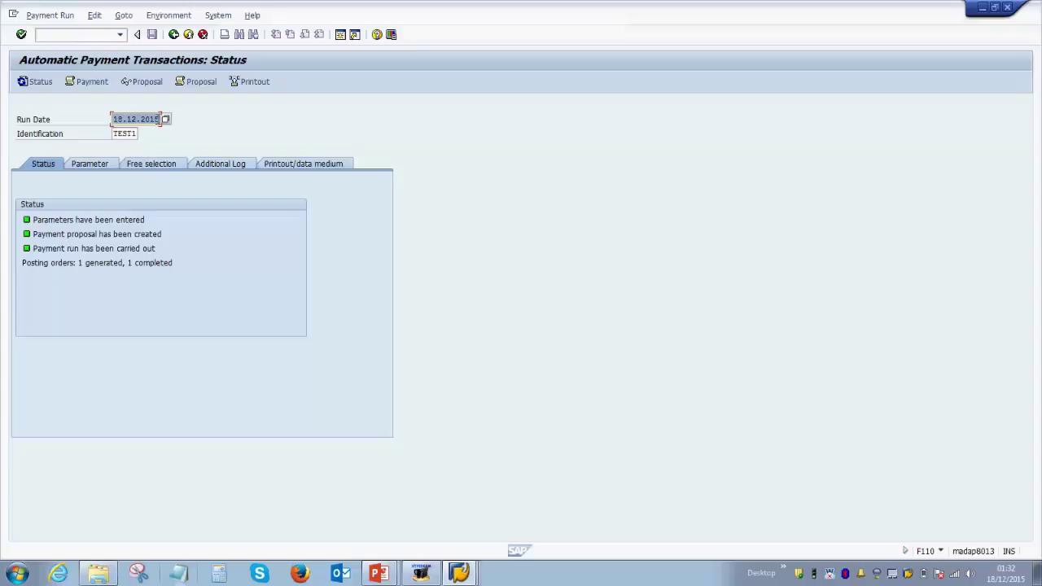
# Step: Display the payment run log and copy the payment document number from it
pyautogui.click(93, 85)
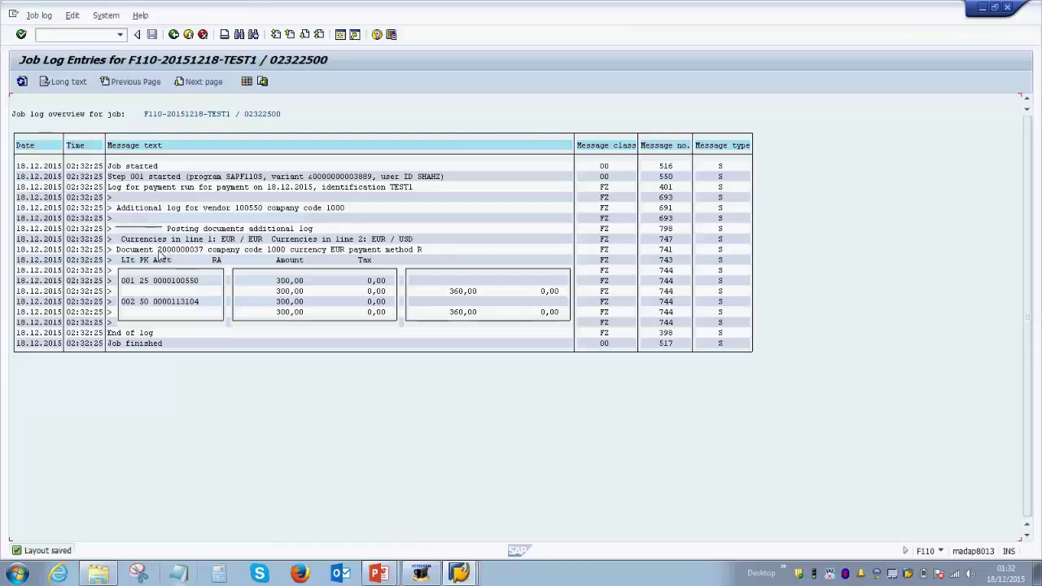
pyautogui.moveTo(158, 252); pyautogui.dragTo(206, 254)
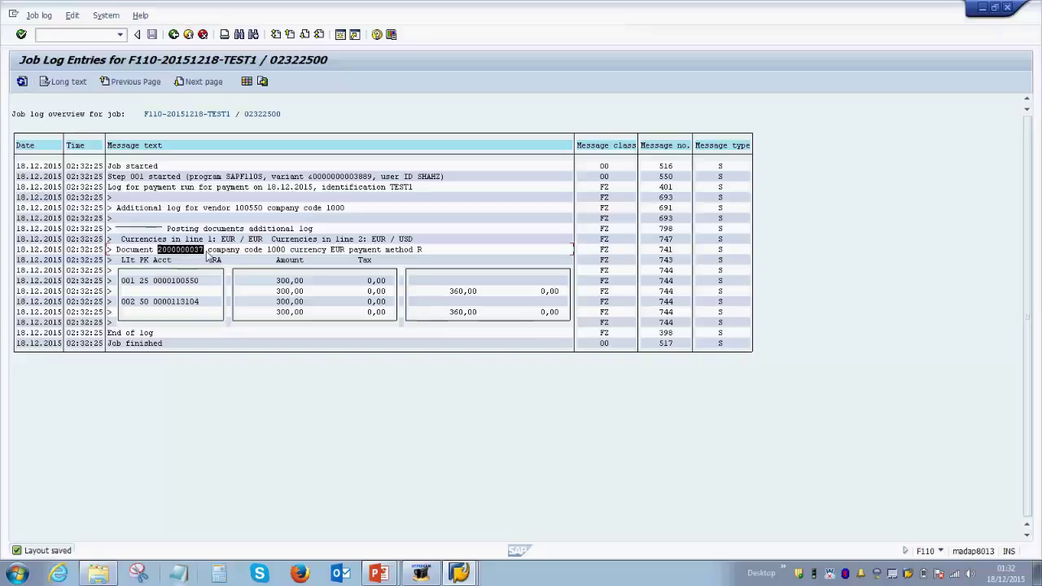
pyautogui.hotkey('ctrl', 'c')
# Step: Switch to the FBL1N line item list, refresh it to check the 300 EUR invoice's open item, and return to the selection screen
pyautogui.hotkey('alt', 'Tab')
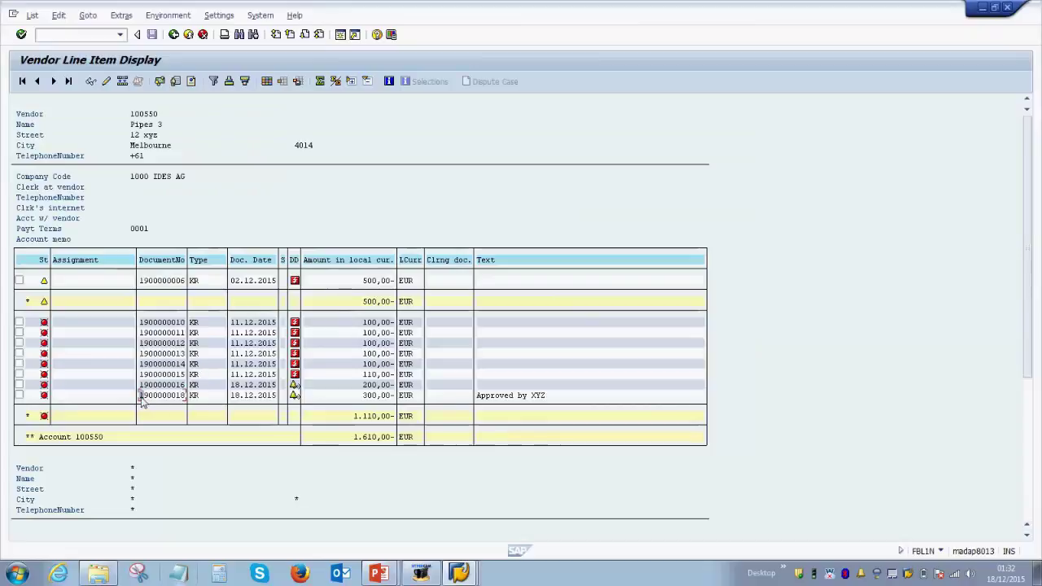
pyautogui.moveTo(140, 394); pyautogui.dragTo(191, 398)
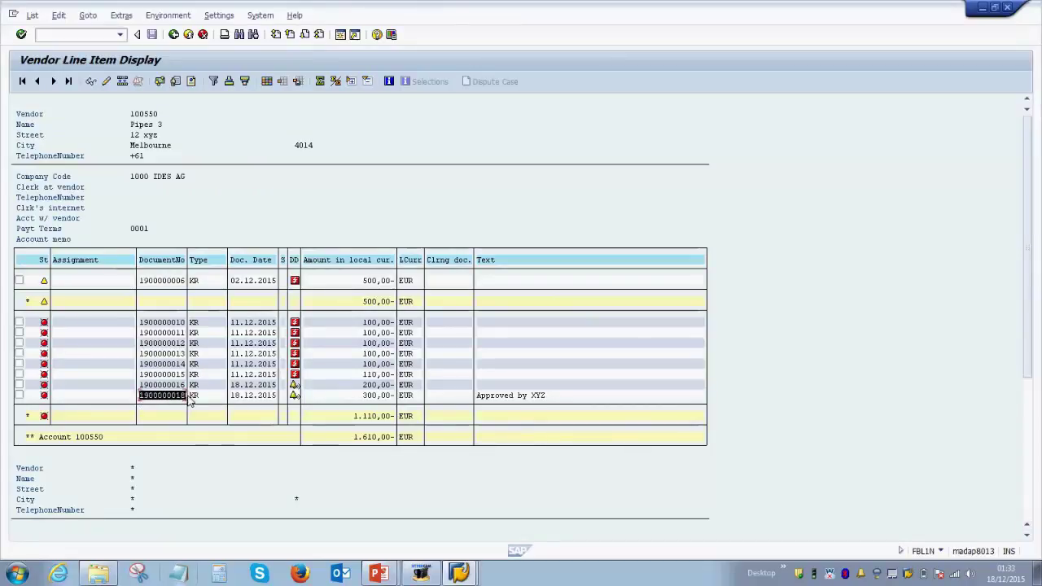
pyautogui.hotkey('ctrl', 'c')
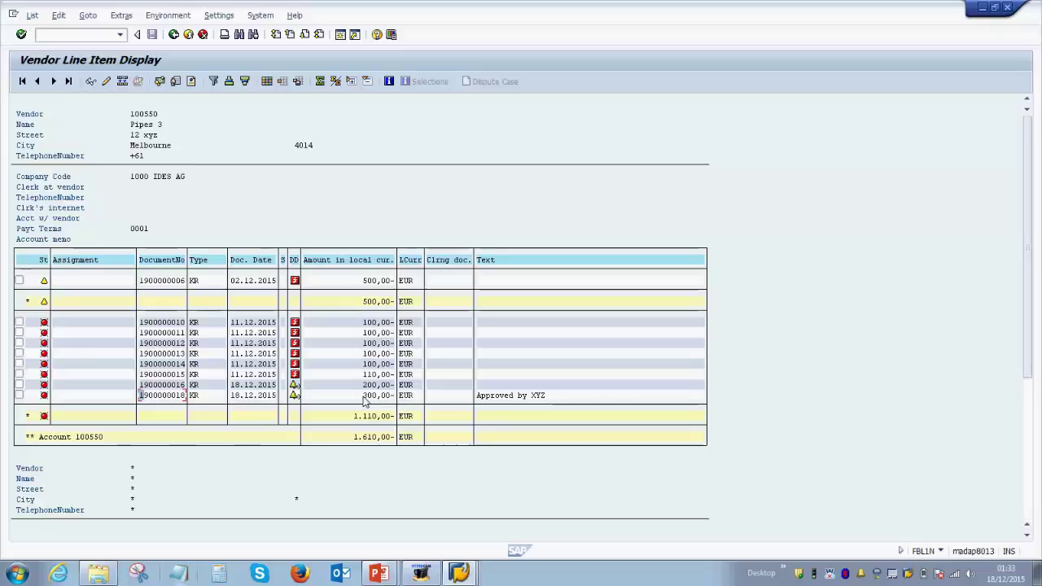
pyautogui.click(33, 15)
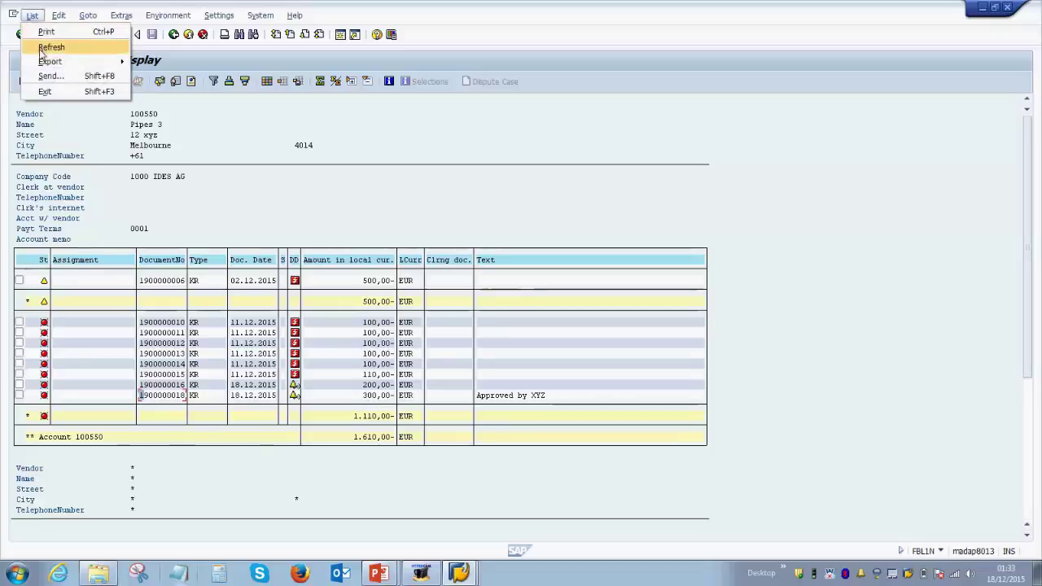
pyautogui.click(40, 46)
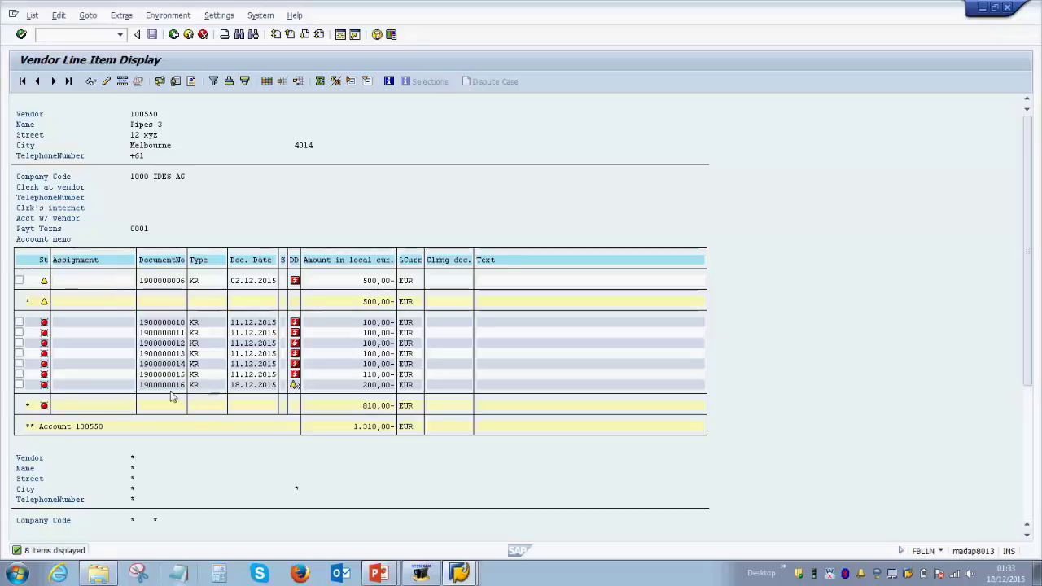
pyautogui.scroll(-1, 172, 397)
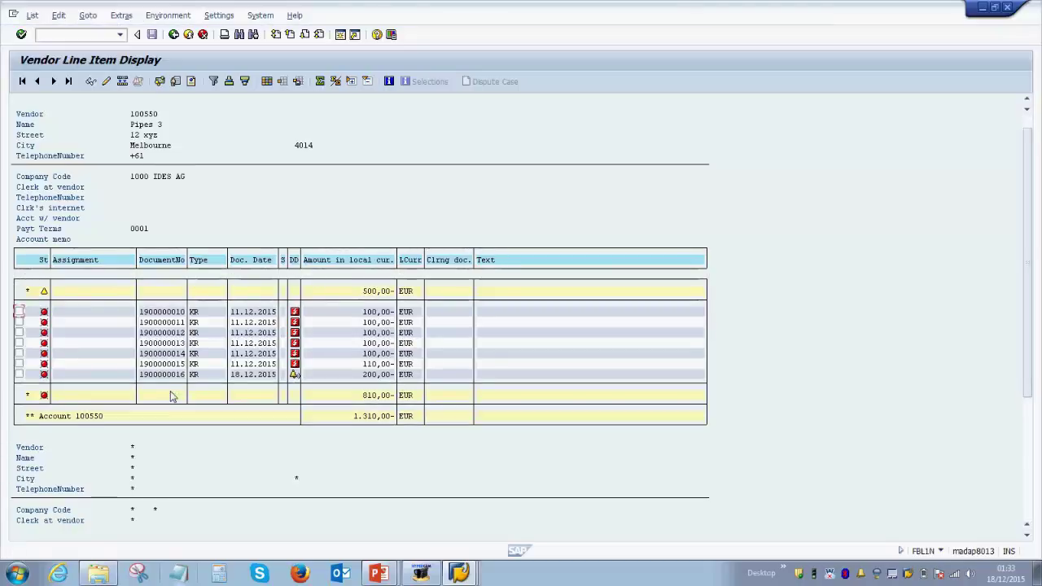
pyautogui.click(174, 35)
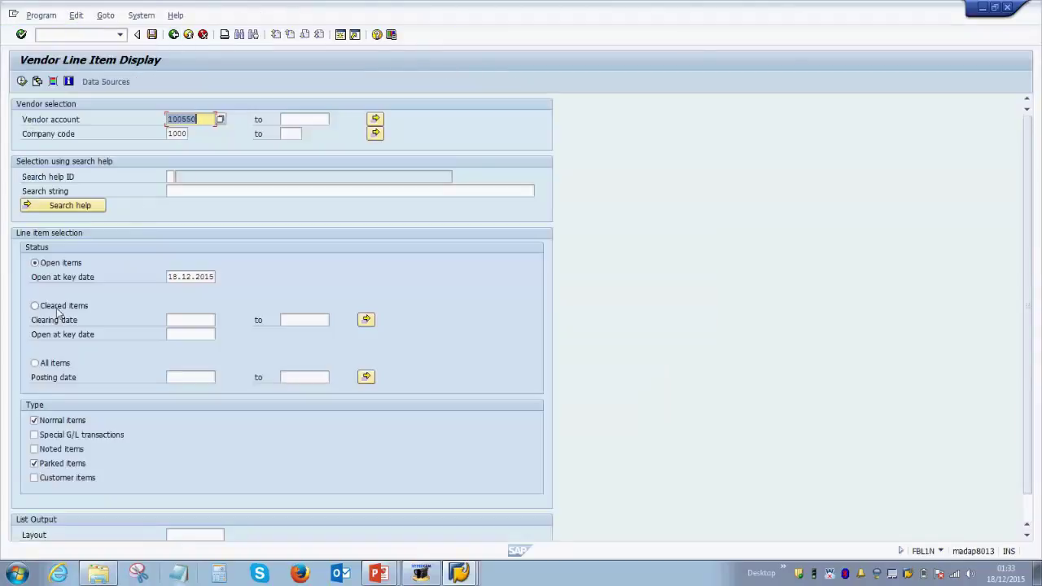
# Step: List all of the vendor's line items in company code 1000 with posting dates from 1.11.2015 to 18.12.2015
pyautogui.click(47, 364)
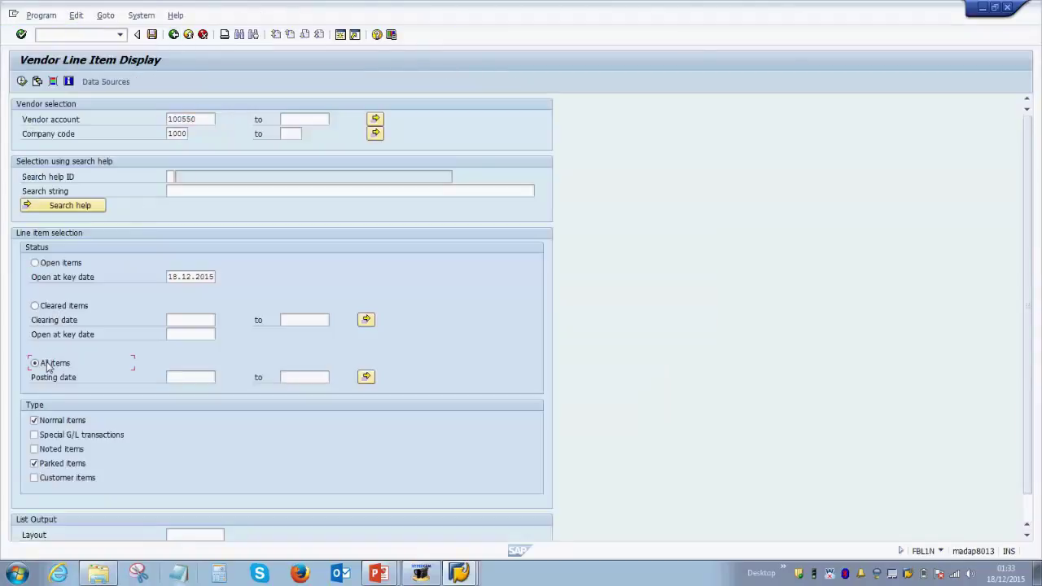
pyautogui.click(186, 376)
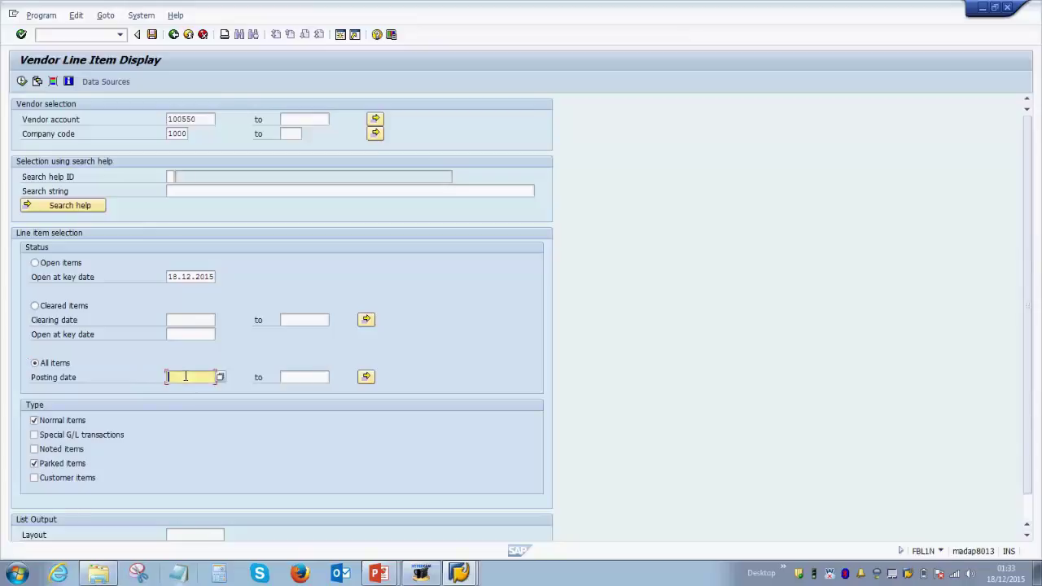
pyautogui.write('1')
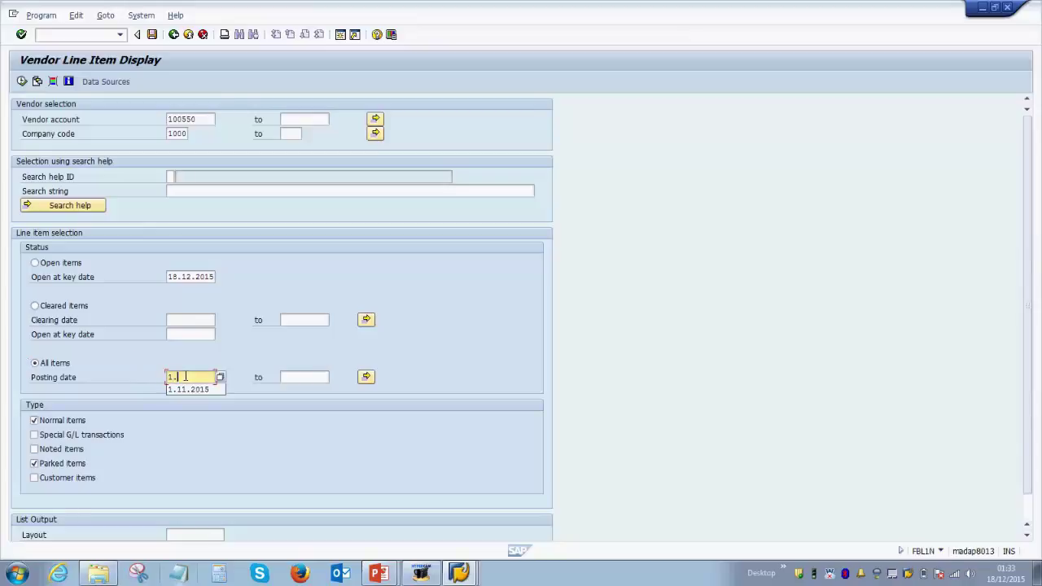
pyautogui.write('.11.2015')
pyautogui.press('Tab')
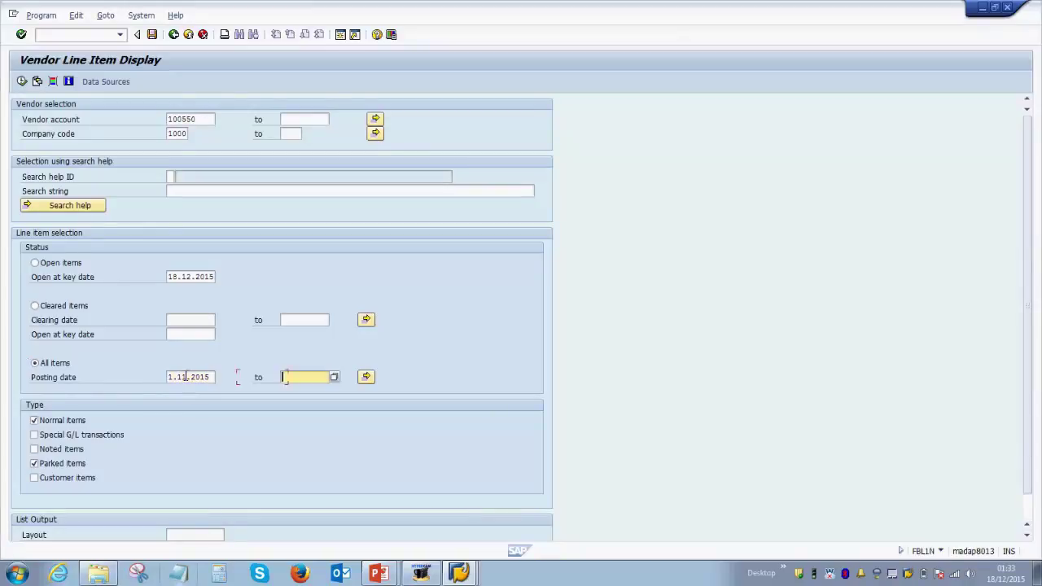
pyautogui.write('18.12.2015')
pyautogui.click(23, 82)
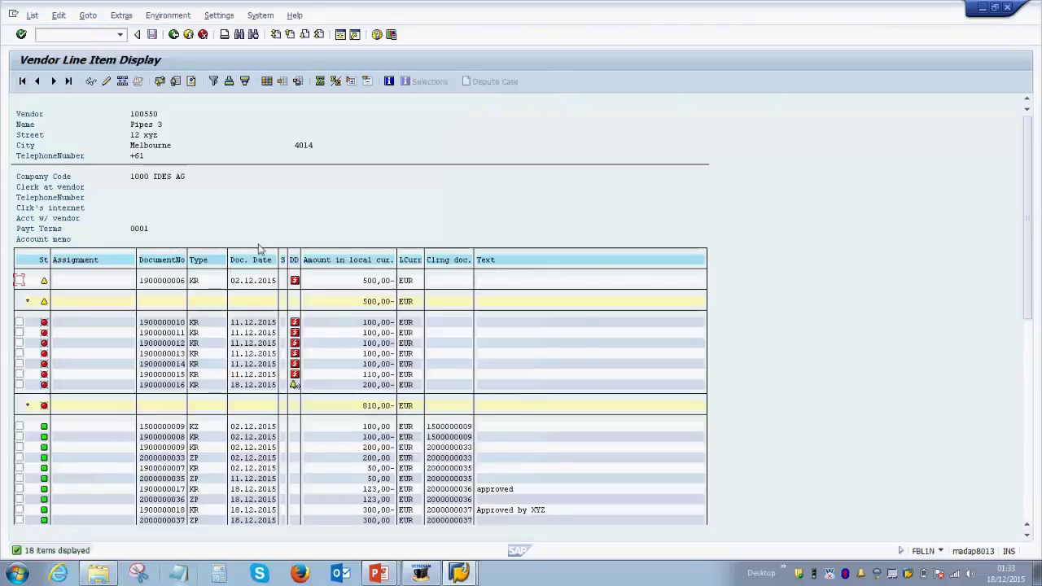
# Step: Examine the 300 EUR invoice marked "Approved by XYZ" and its ZP payment line, comparing their amounts and clearing documents
pyautogui.scroll(-1, 936, 356)
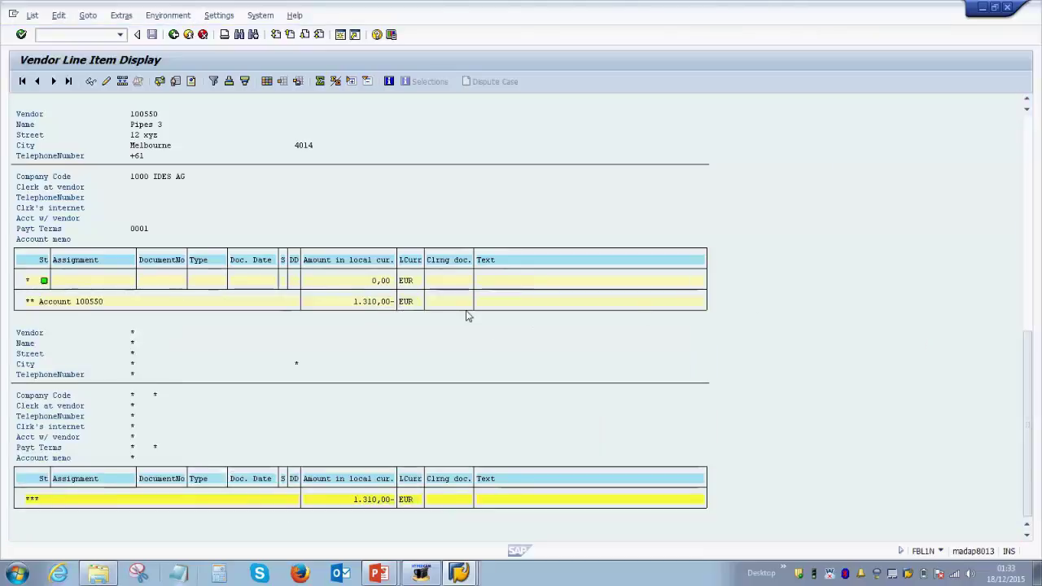
pyautogui.scroll(1, 254, 310)
pyautogui.scroll(2, 174, 315)
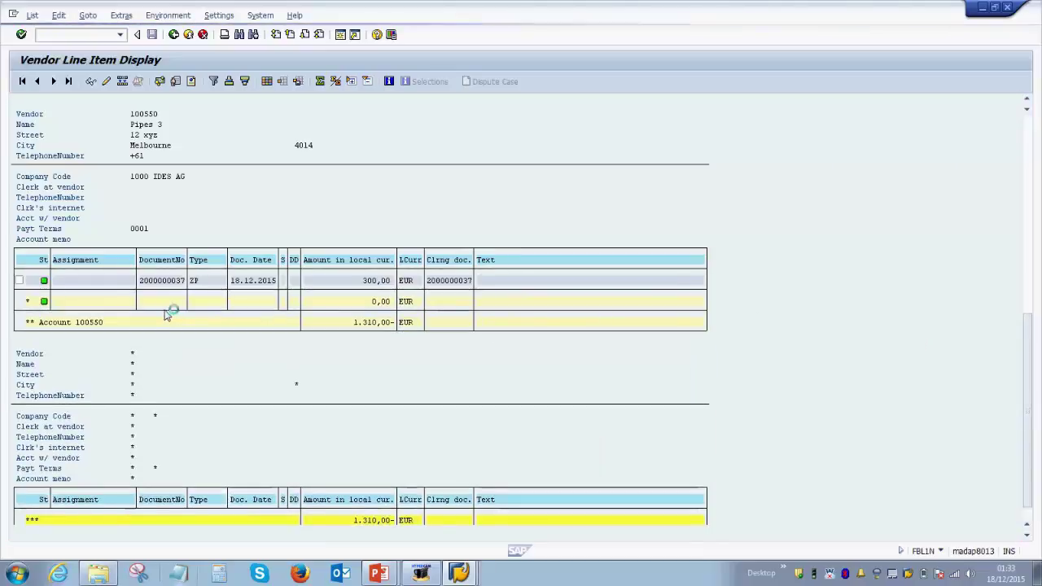
pyautogui.scroll(1, 166, 314)
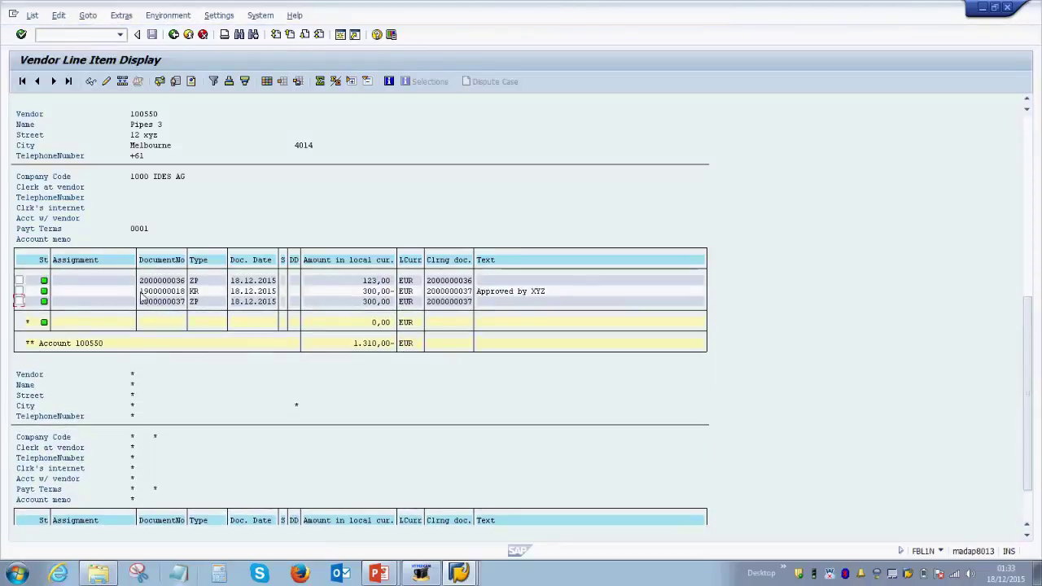
pyautogui.moveTo(140, 292); pyautogui.dragTo(589, 295)
pyautogui.moveTo(140, 302); pyautogui.dragTo(563, 303)
pyautogui.moveTo(363, 291); pyautogui.dragTo(396, 304)
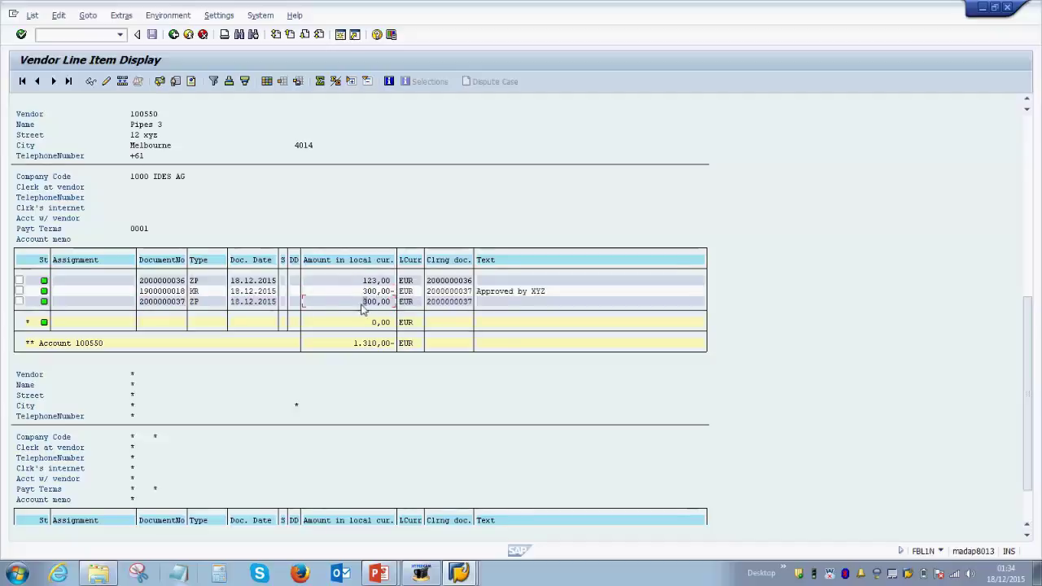